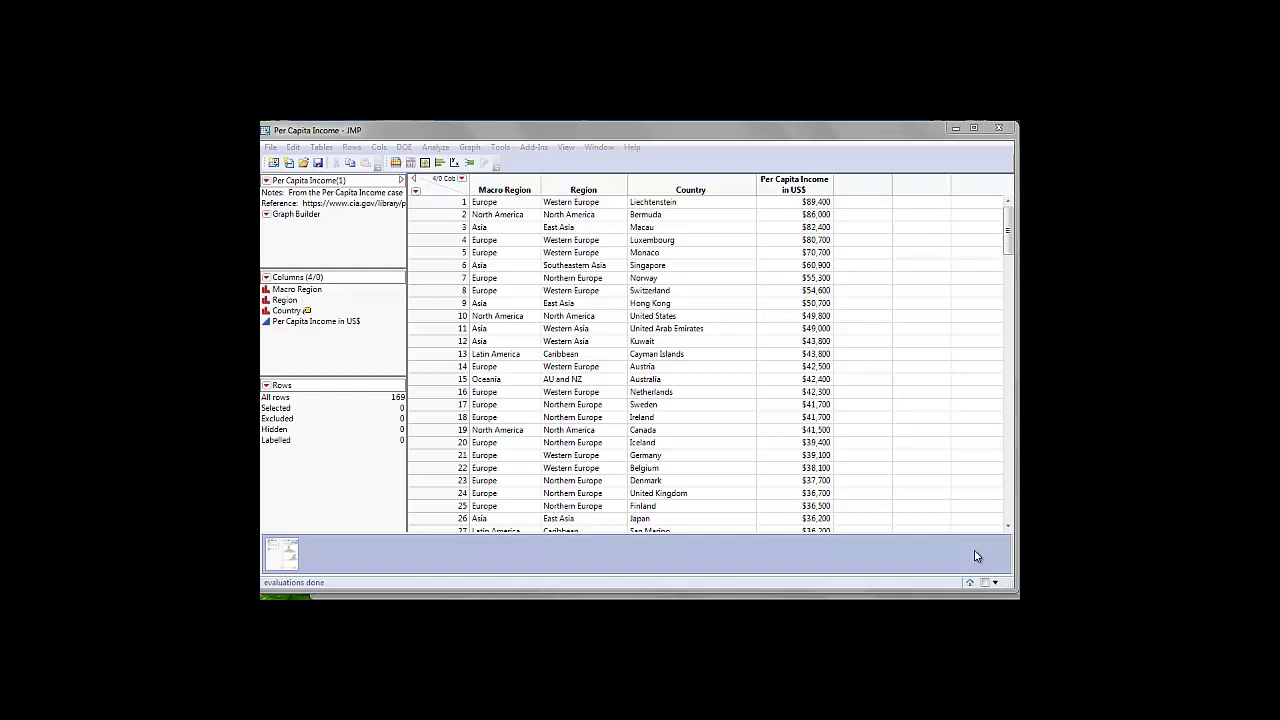
- Start a new Graph Builder for the income table and bring its window fully into view
click(425, 163)
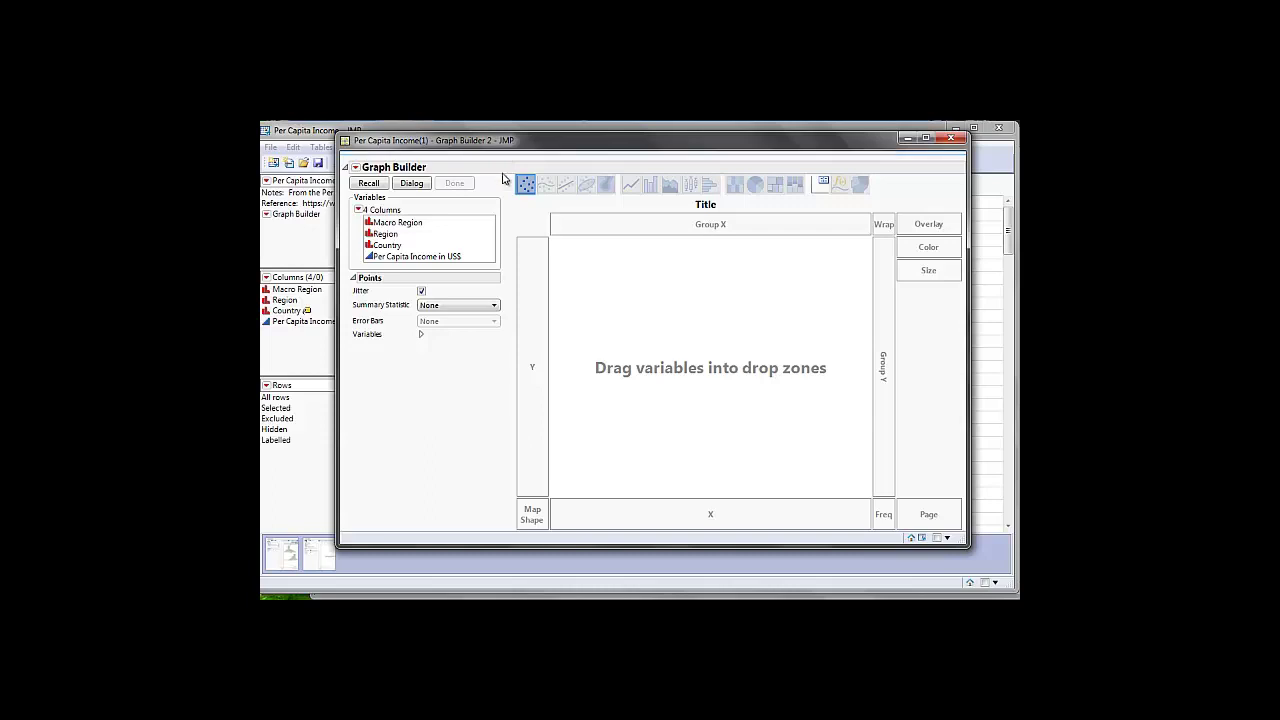
key(ctrl+w)
click(502, 176)
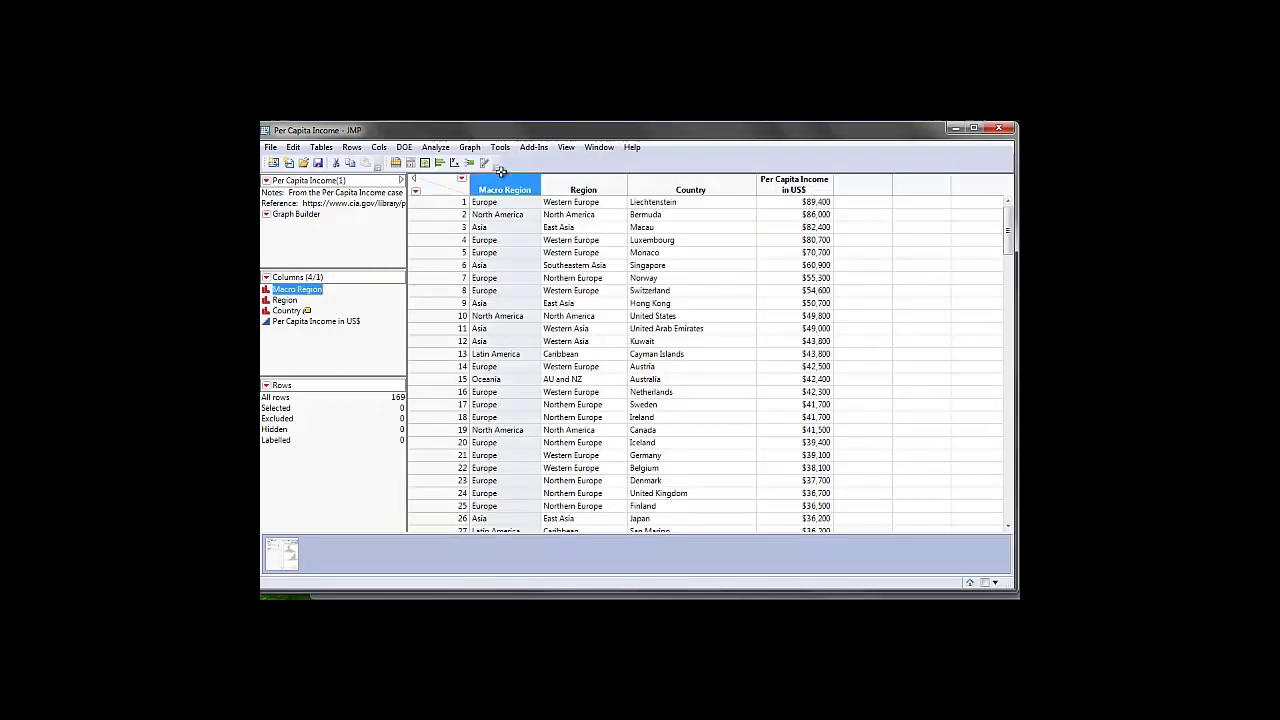
click(425, 165)
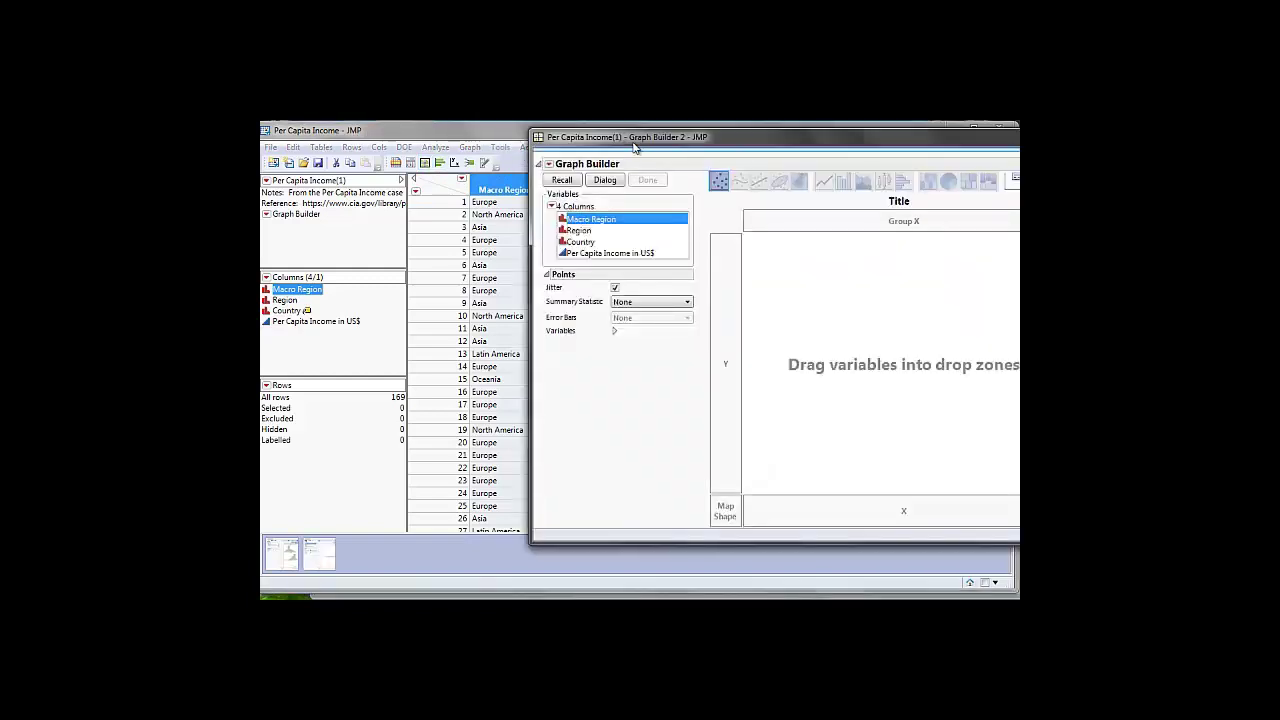
drag(645, 147, 484, 156)
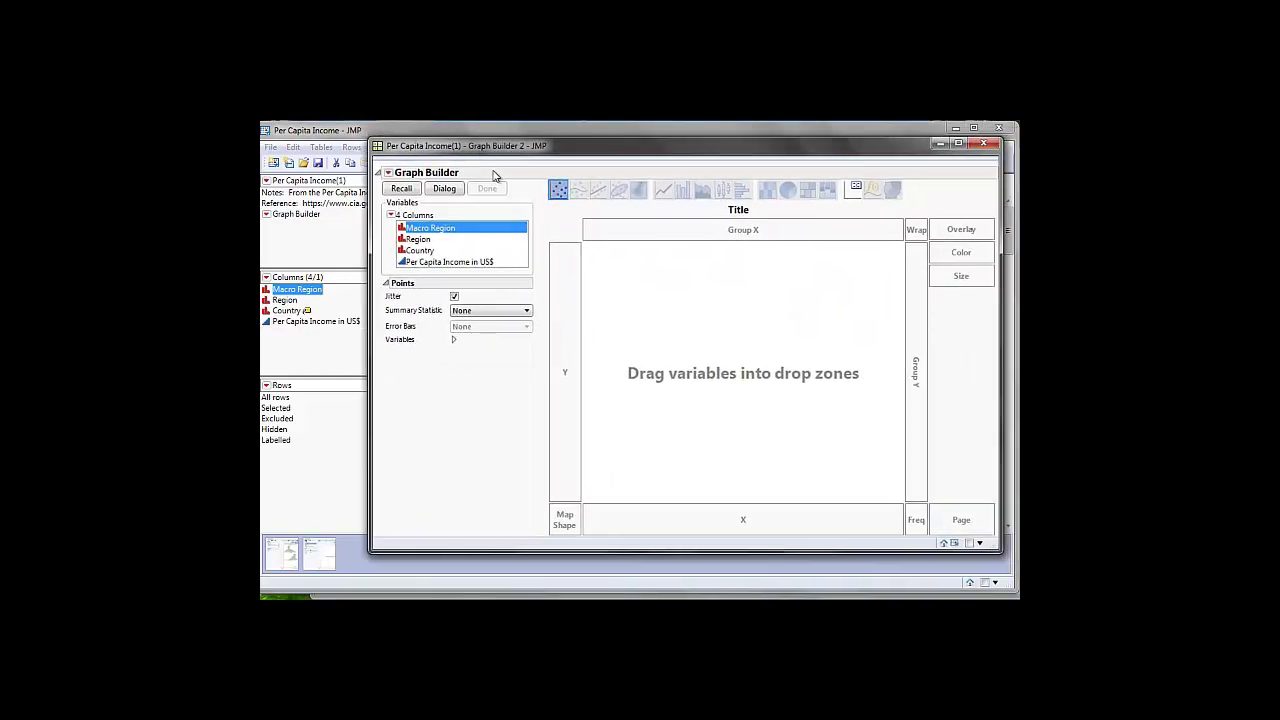
- Create a Log transform of Per Capita Income in US$ in the Graph Builder variables
click(415, 264)
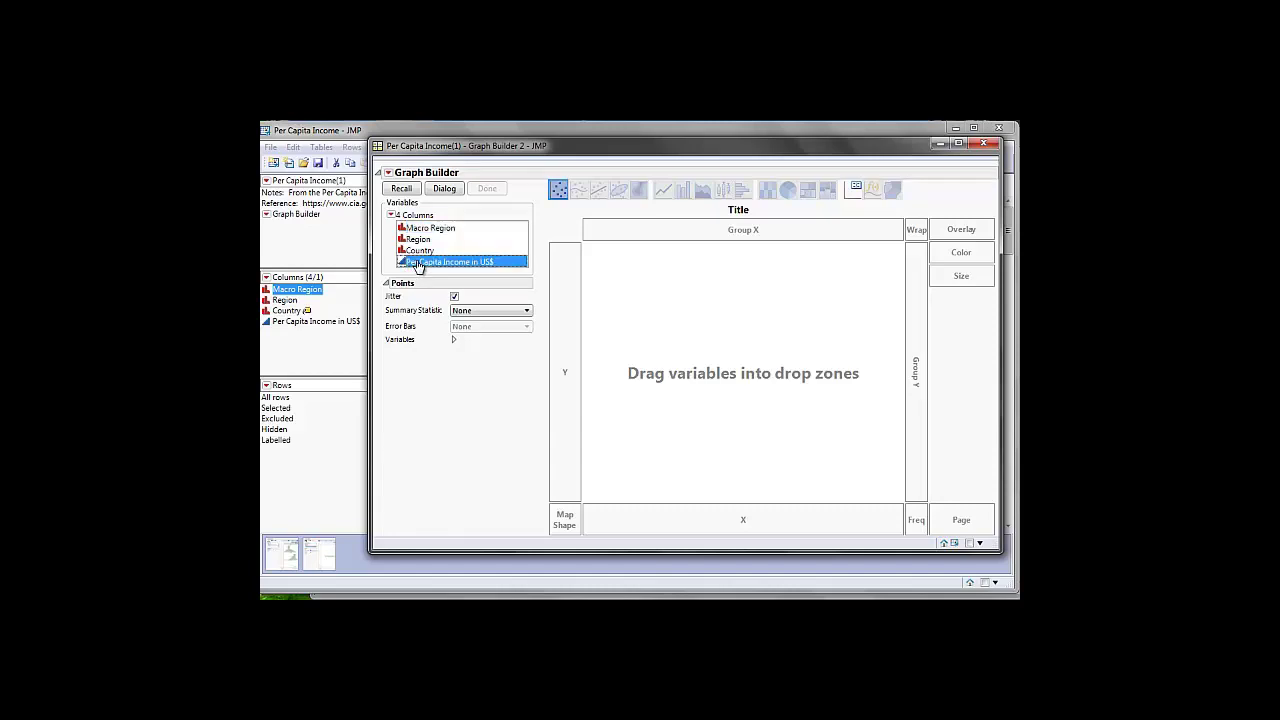
right_click(418, 266)
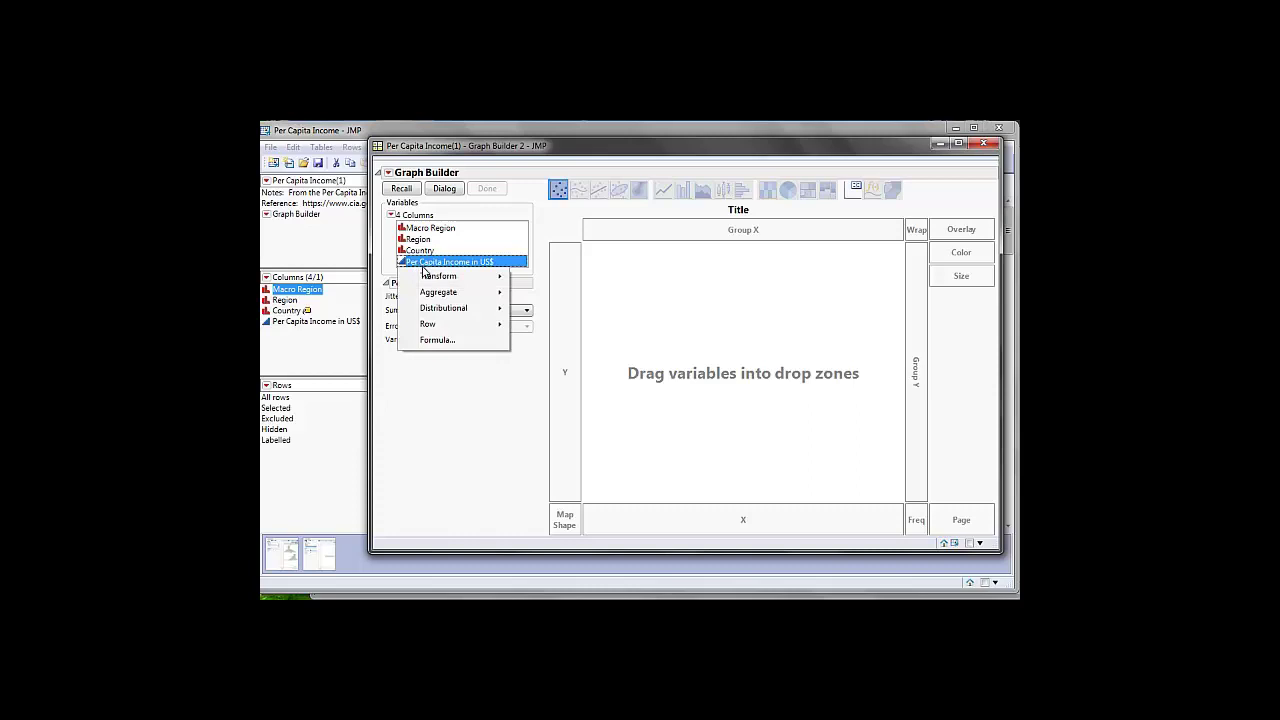
mouse_move(434, 285)
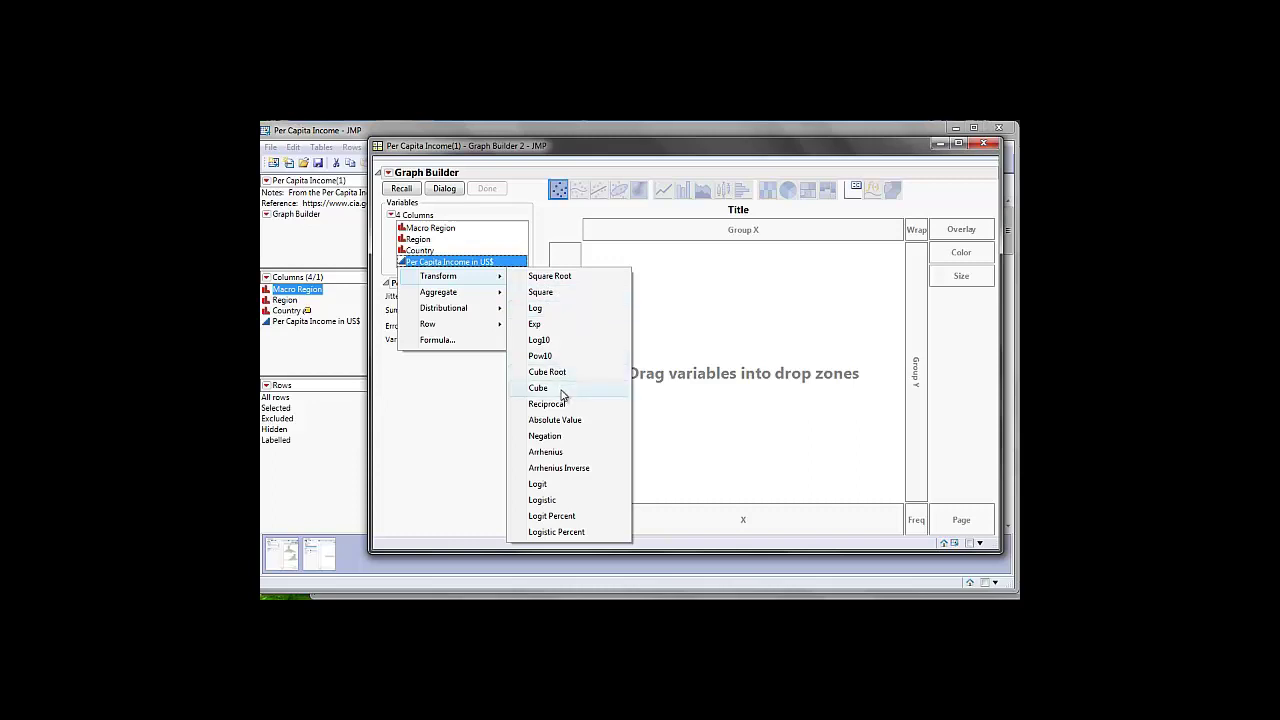
click(540, 310)
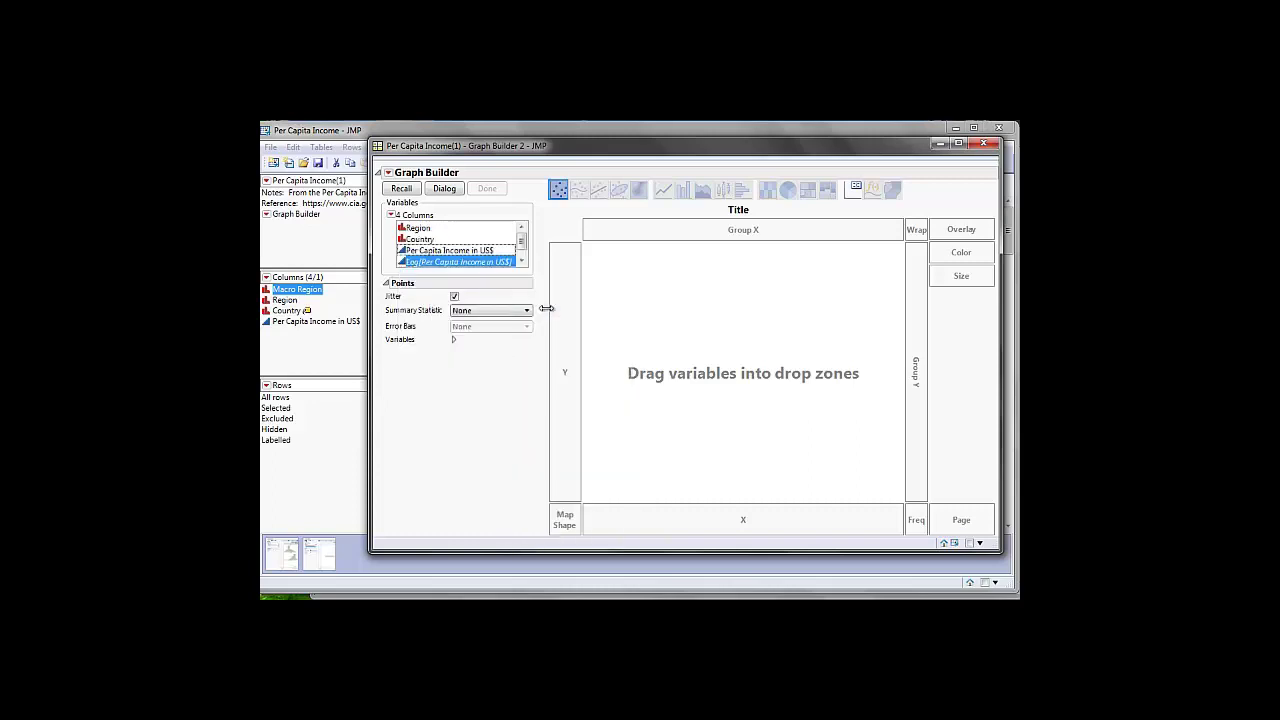
- Add the Log transform to the data table as a column and confirm it there
right_click(420, 266)
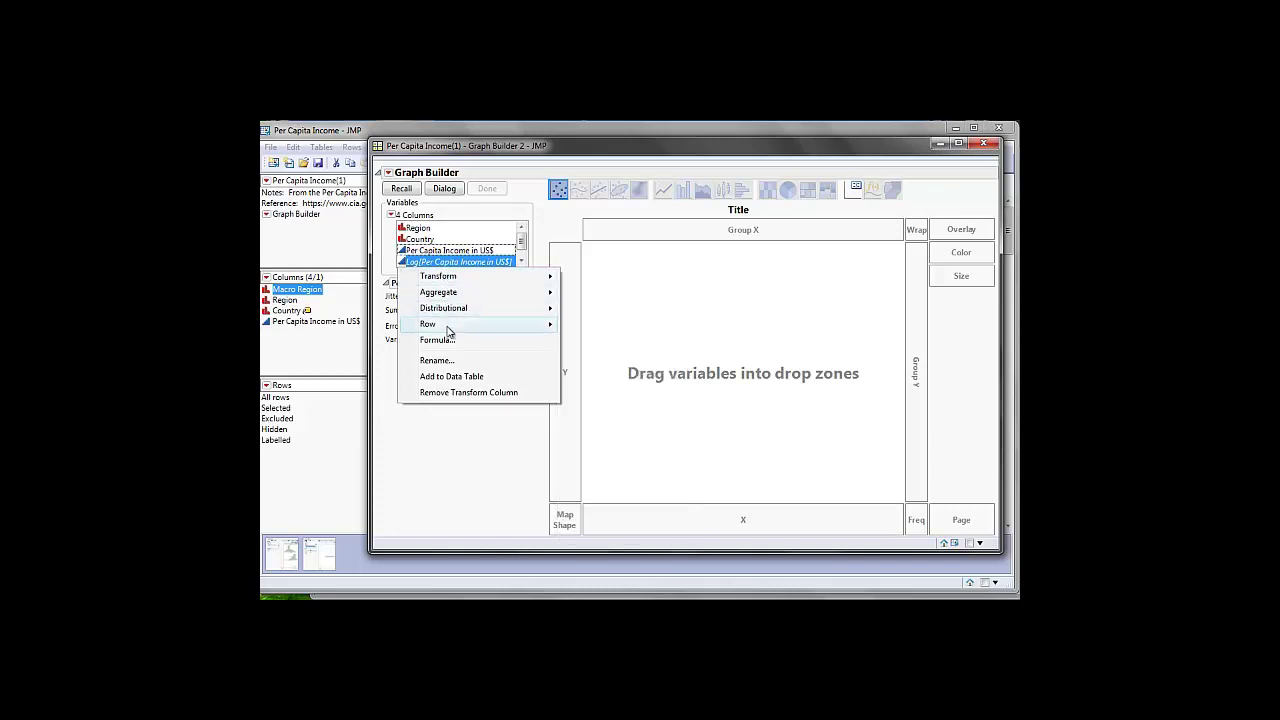
click(453, 377)
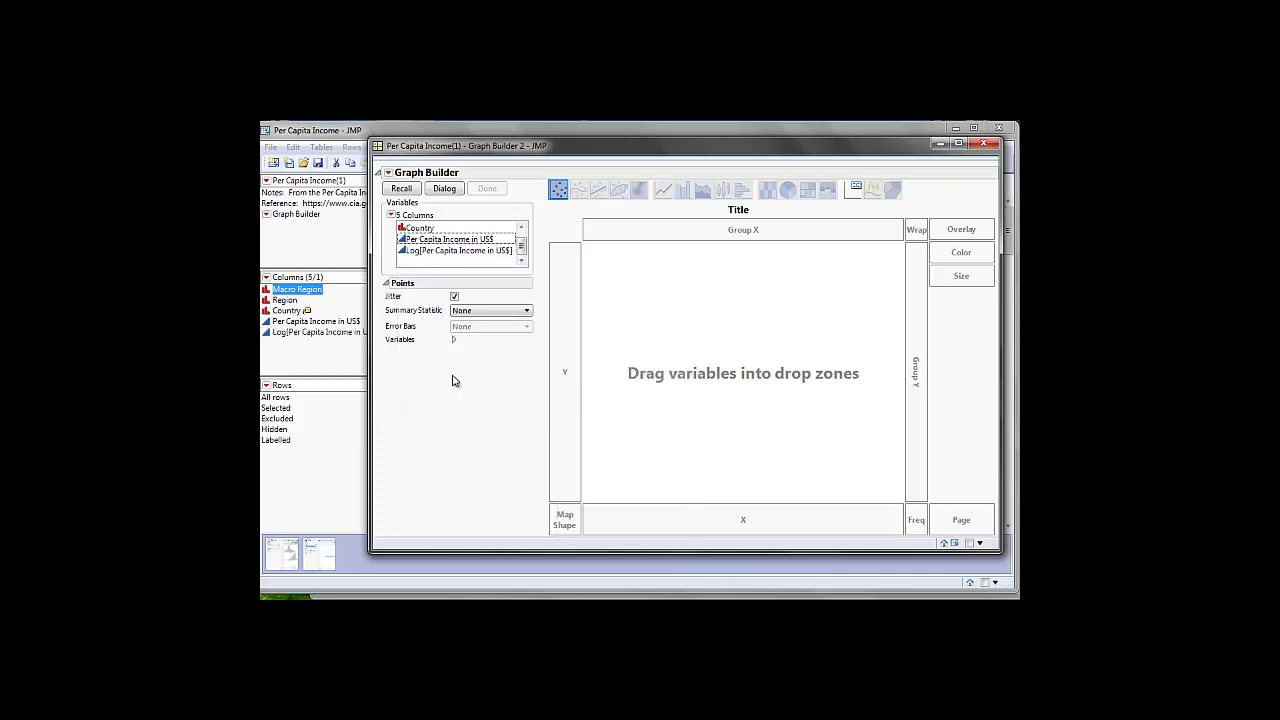
drag(675, 157, 730, 218)
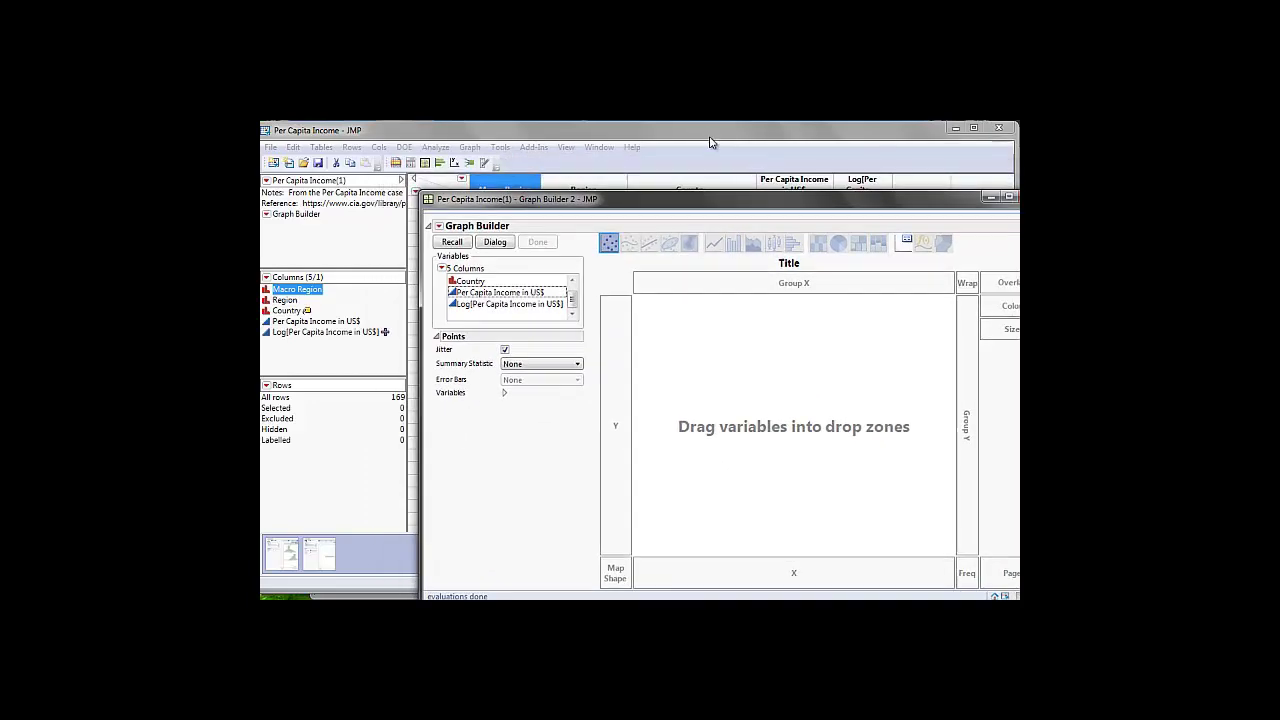
click(708, 133)
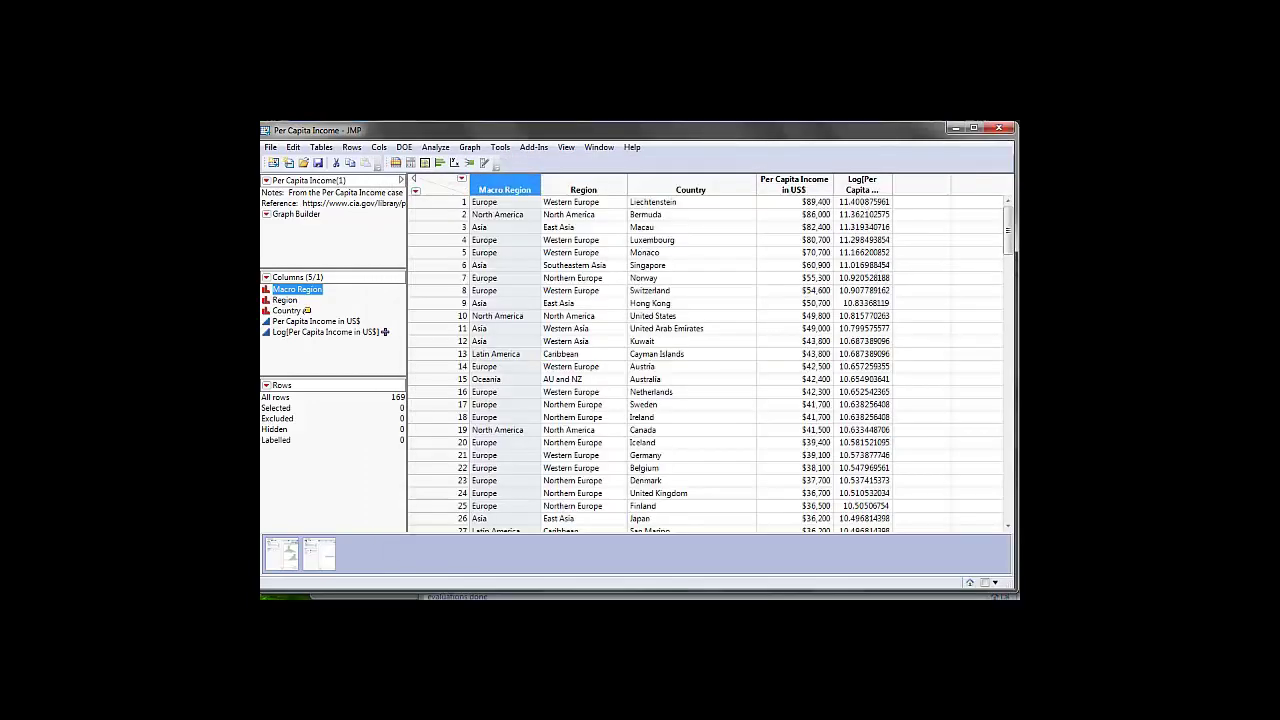
click(319, 553)
drag(883, 188, 760, 166)
click(363, 262)
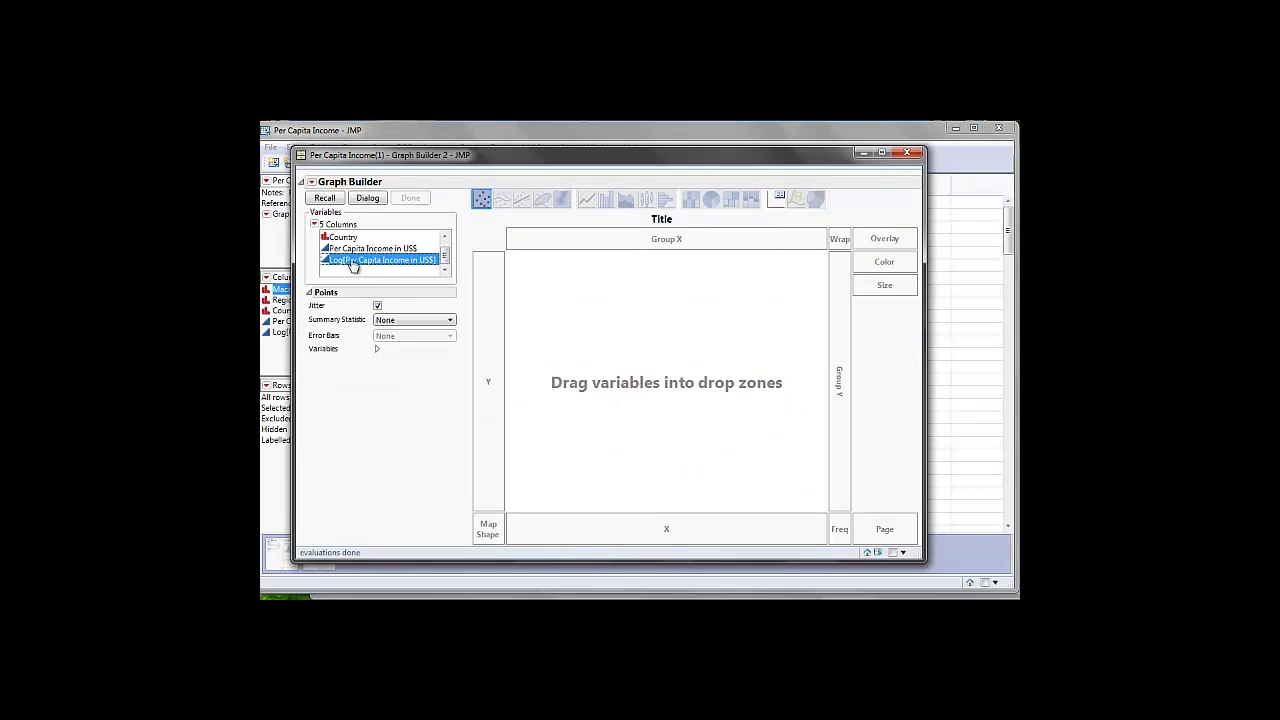
- Put Log[Per Capita Income in US$] on X, Macro Region in Group X, and show histograms
drag(352, 265, 615, 530)
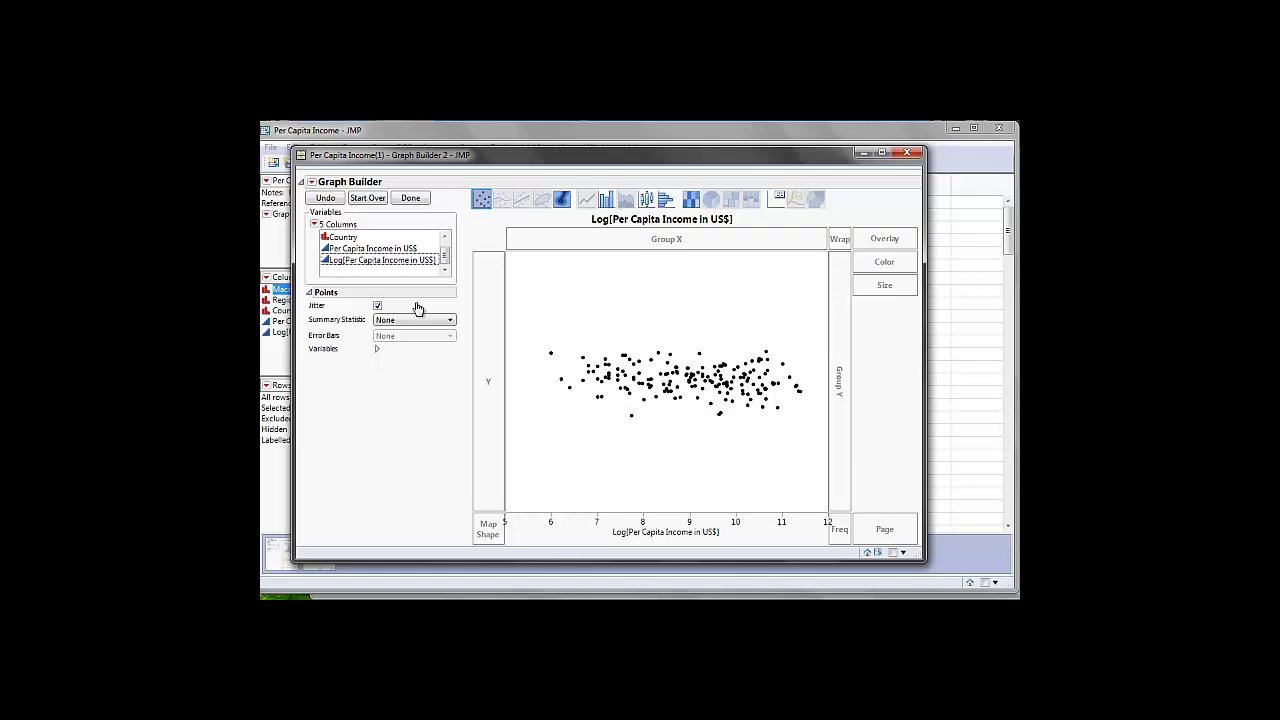
drag(446, 253, 446, 240)
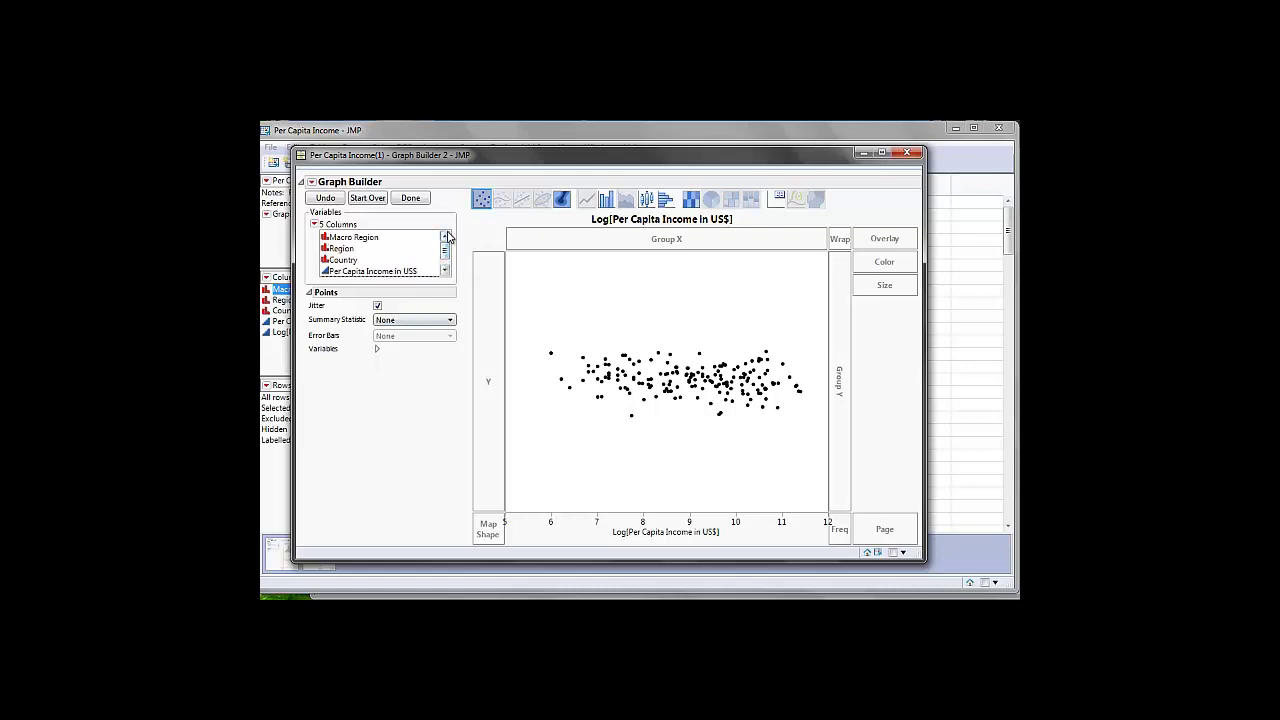
drag(352, 240, 838, 242)
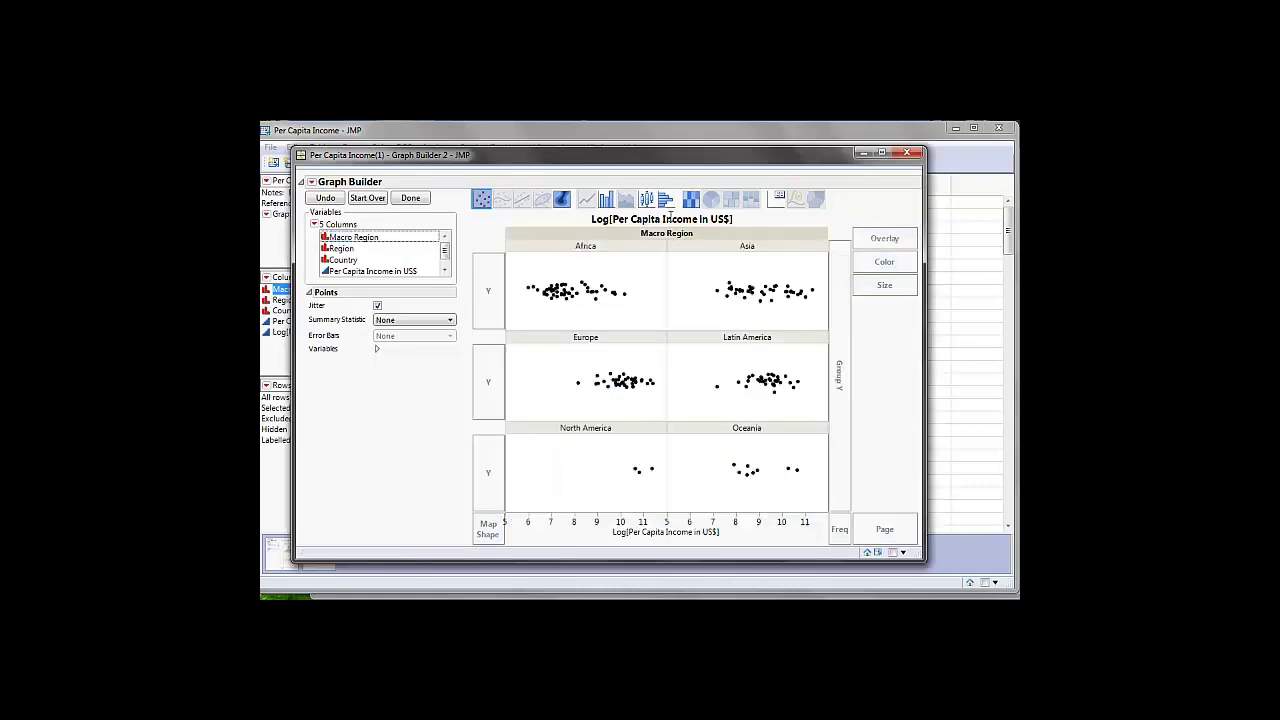
click(666, 200)
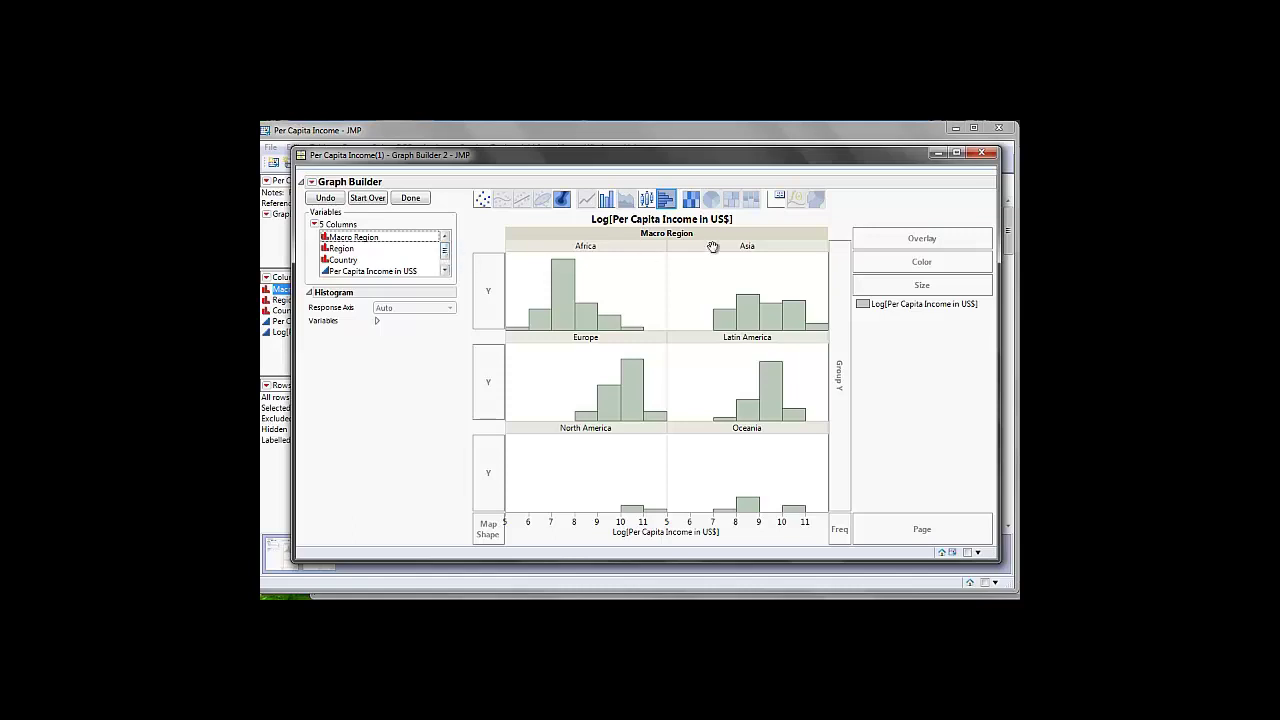
- Run Distribution with Log[Per Capita Income in US$] as Y and Macro Region as By
click(938, 157)
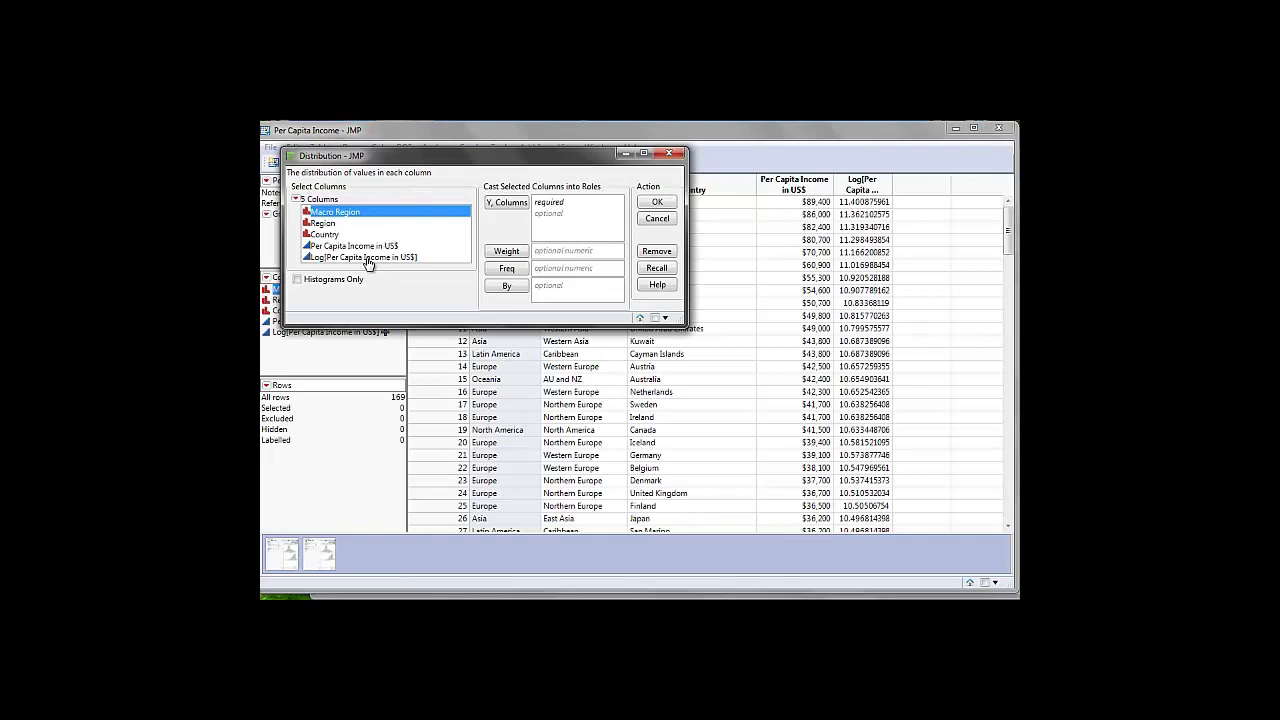
click(370, 258)
click(518, 205)
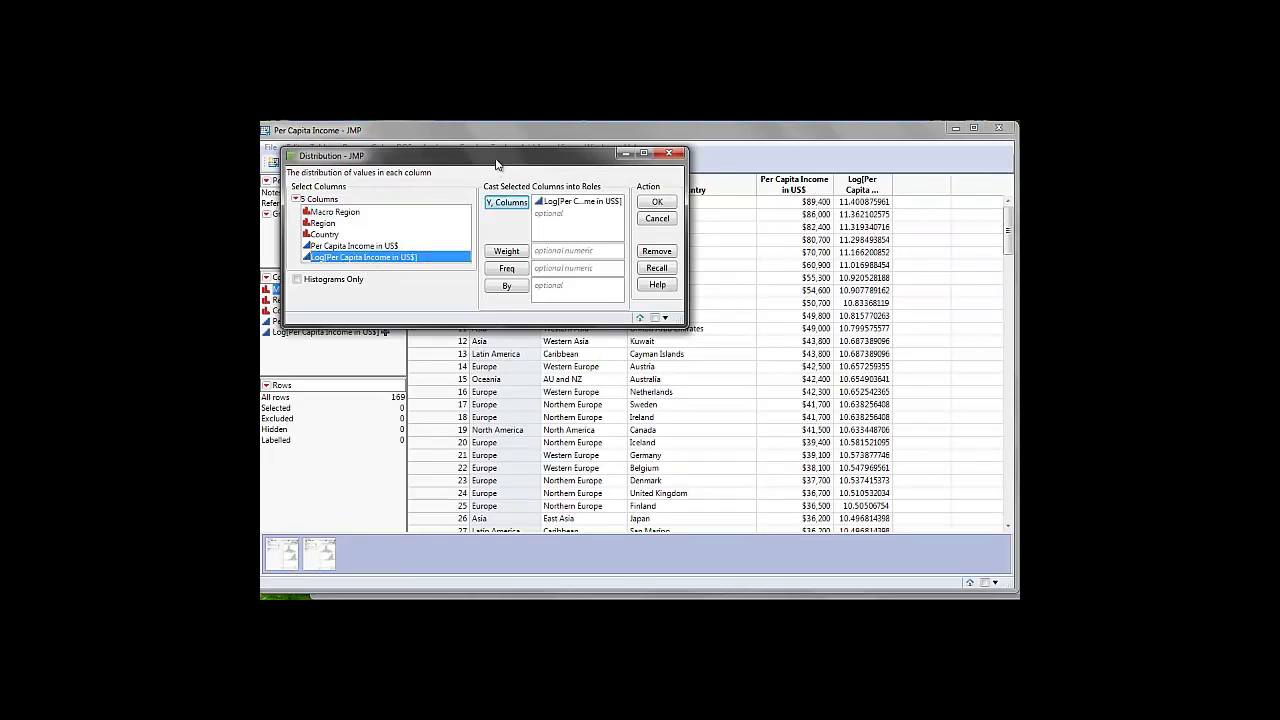
drag(501, 163, 593, 161)
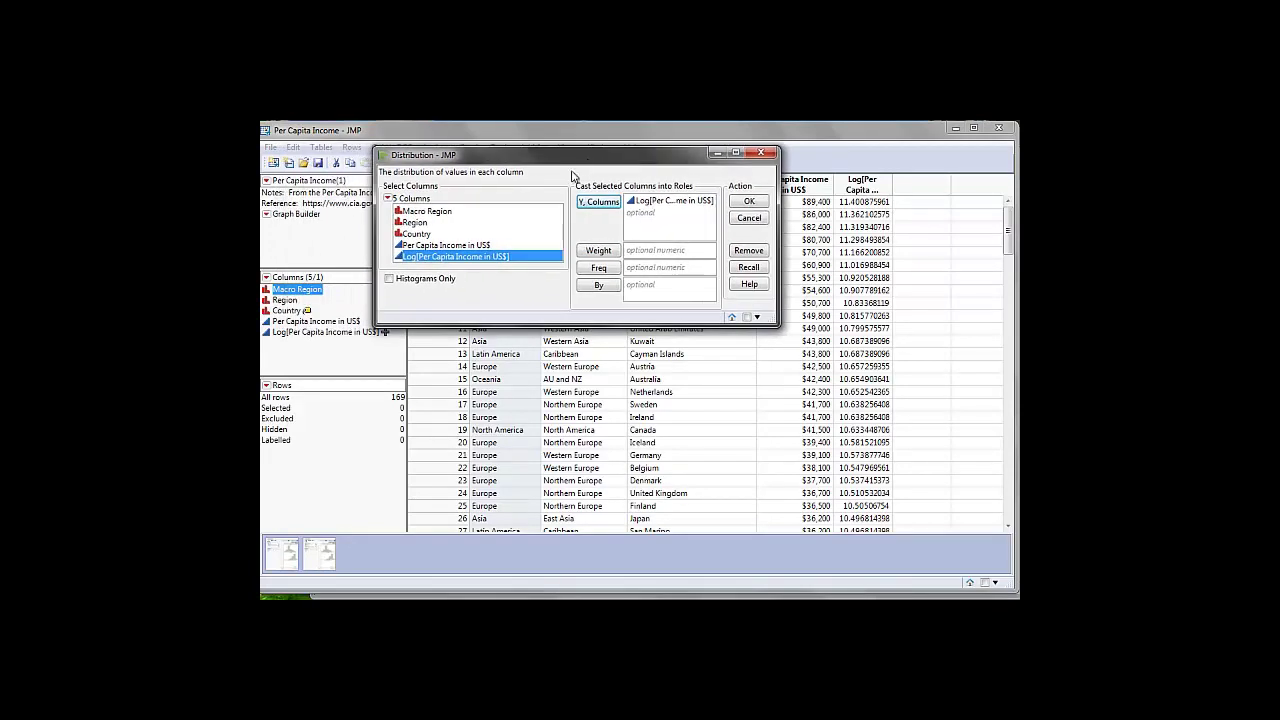
click(426, 212)
drag(426, 216, 657, 292)
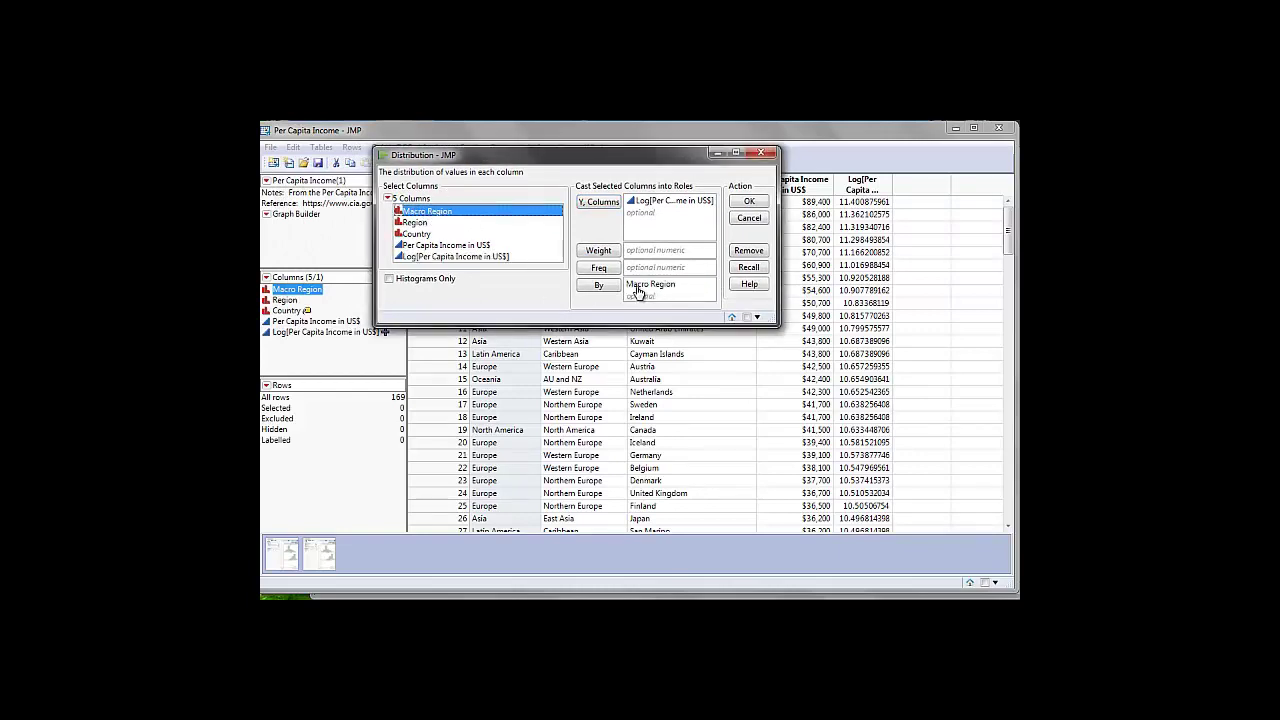
click(749, 202)
drag(519, 141, 669, 142)
- Stack the Africa, Asia and Europe distribution reports horizontally
click(526, 170)
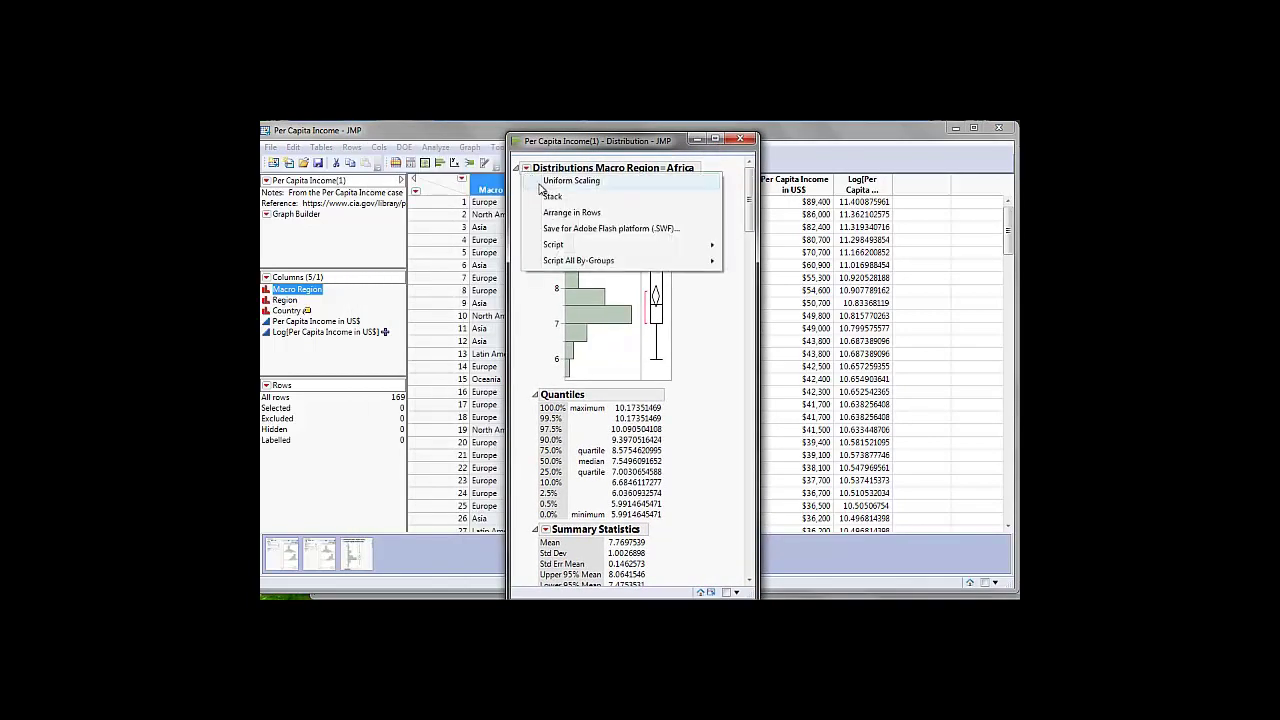
click(550, 202)
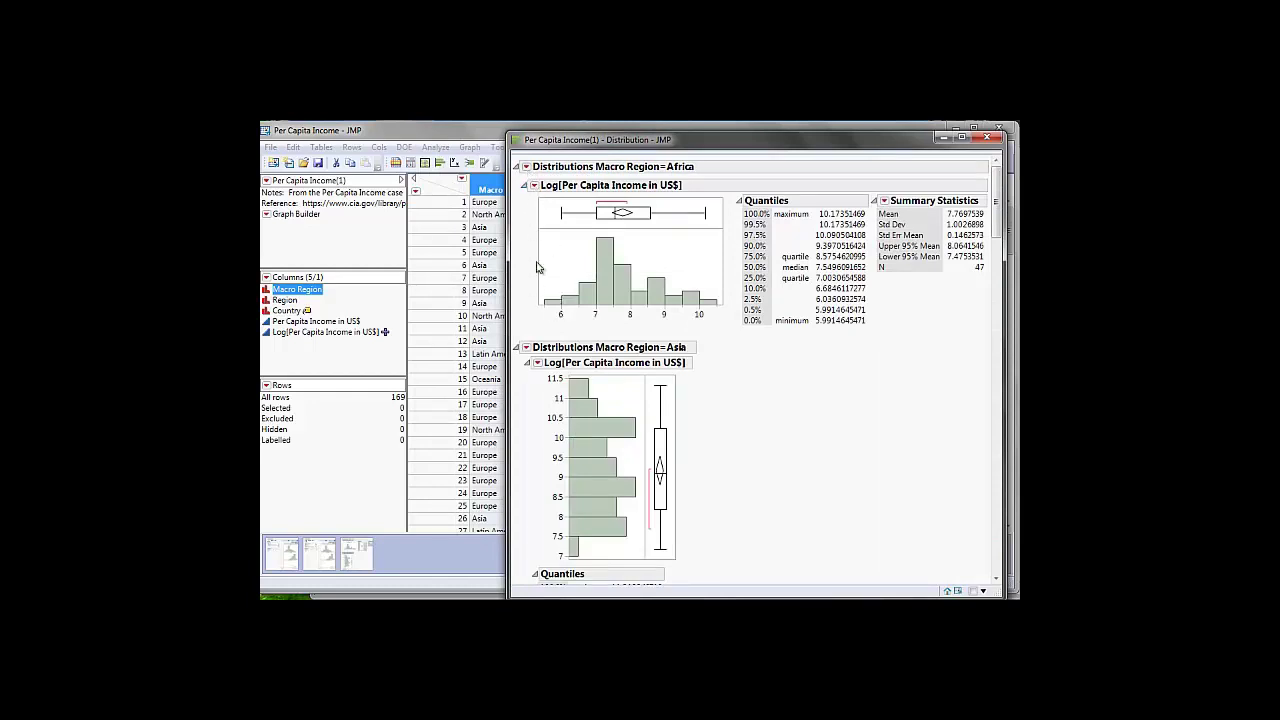
click(526, 347)
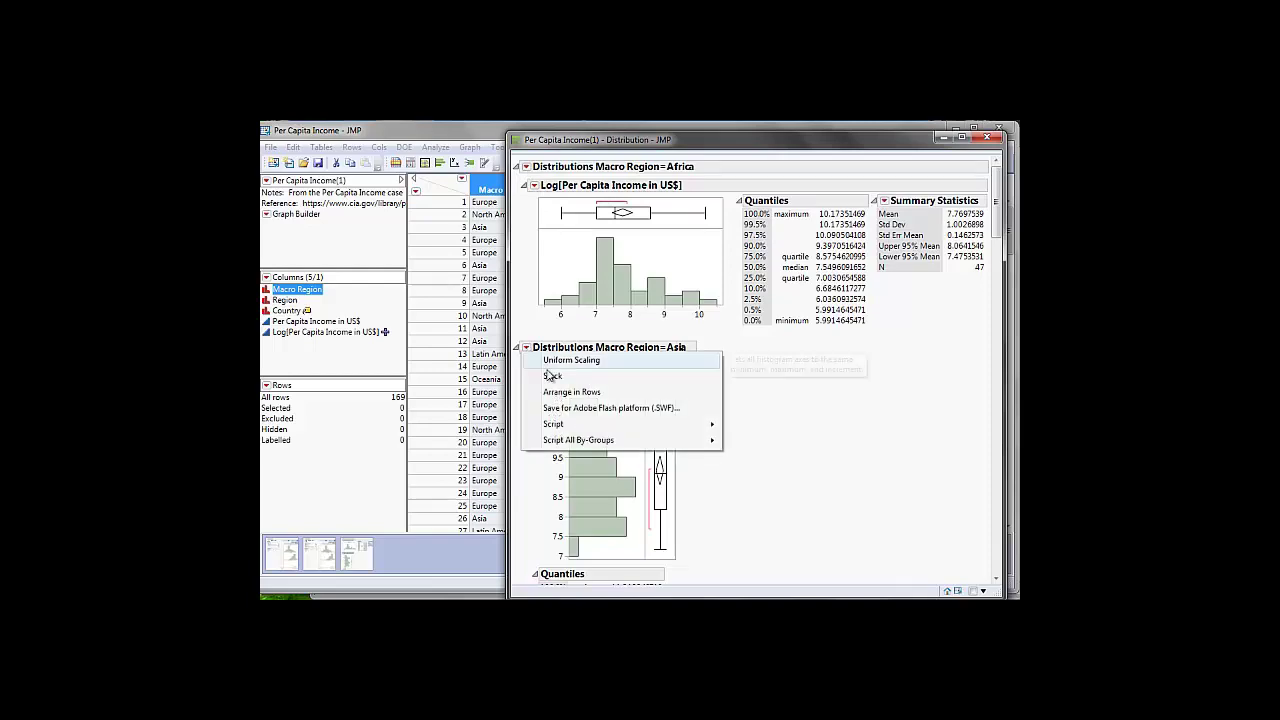
click(552, 376)
click(527, 409)
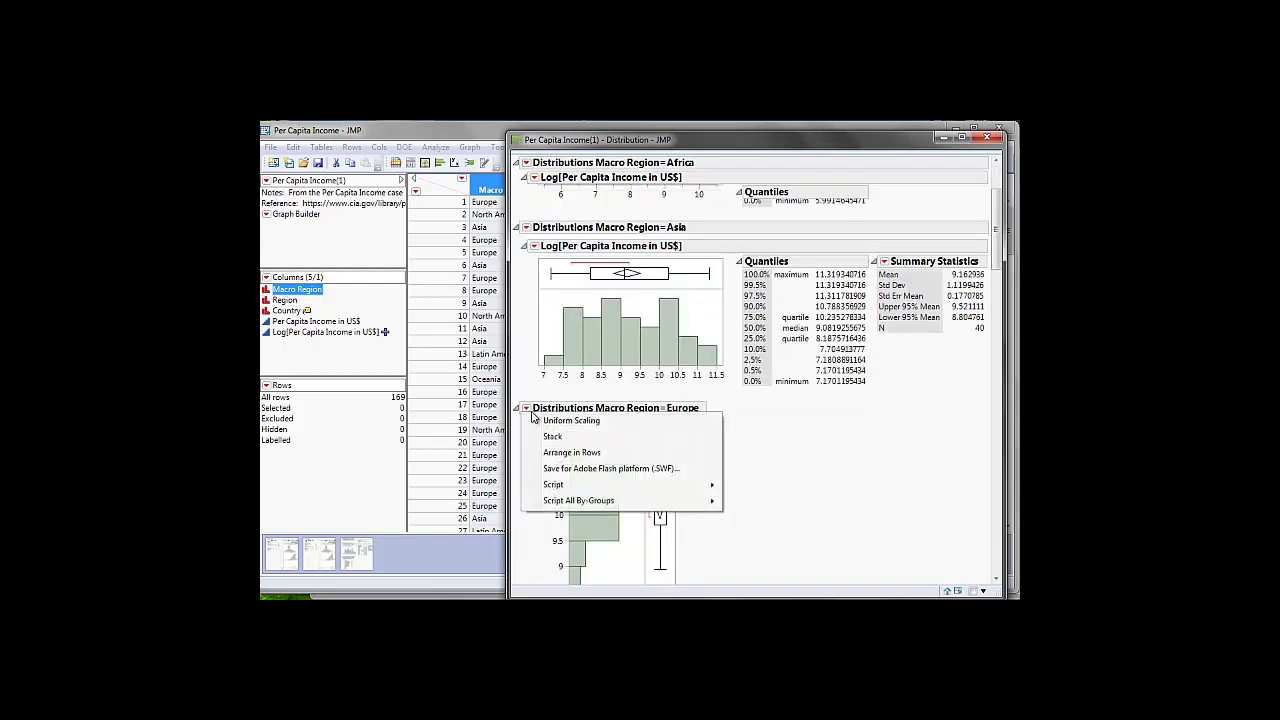
click(552, 437)
- Fit a normal to Africa's log income with a goodness-of-fit test (W 0.946494)
click(317, 186)
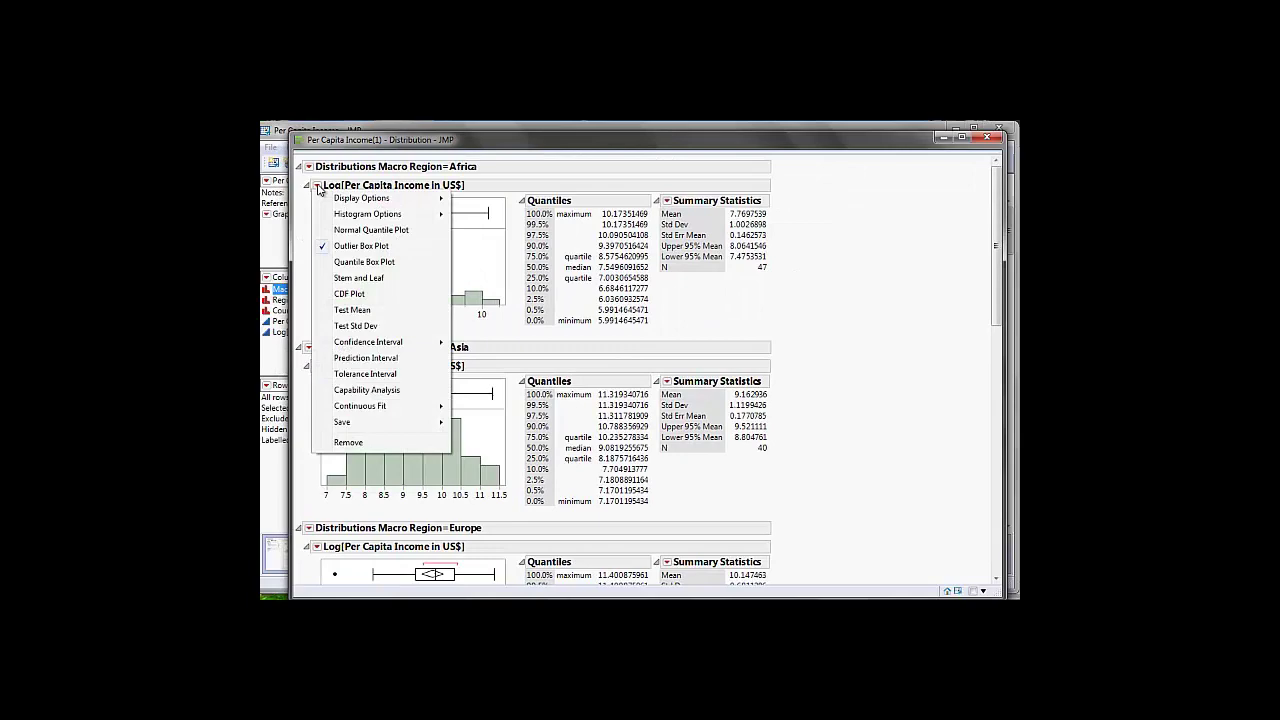
mouse_move(420, 406)
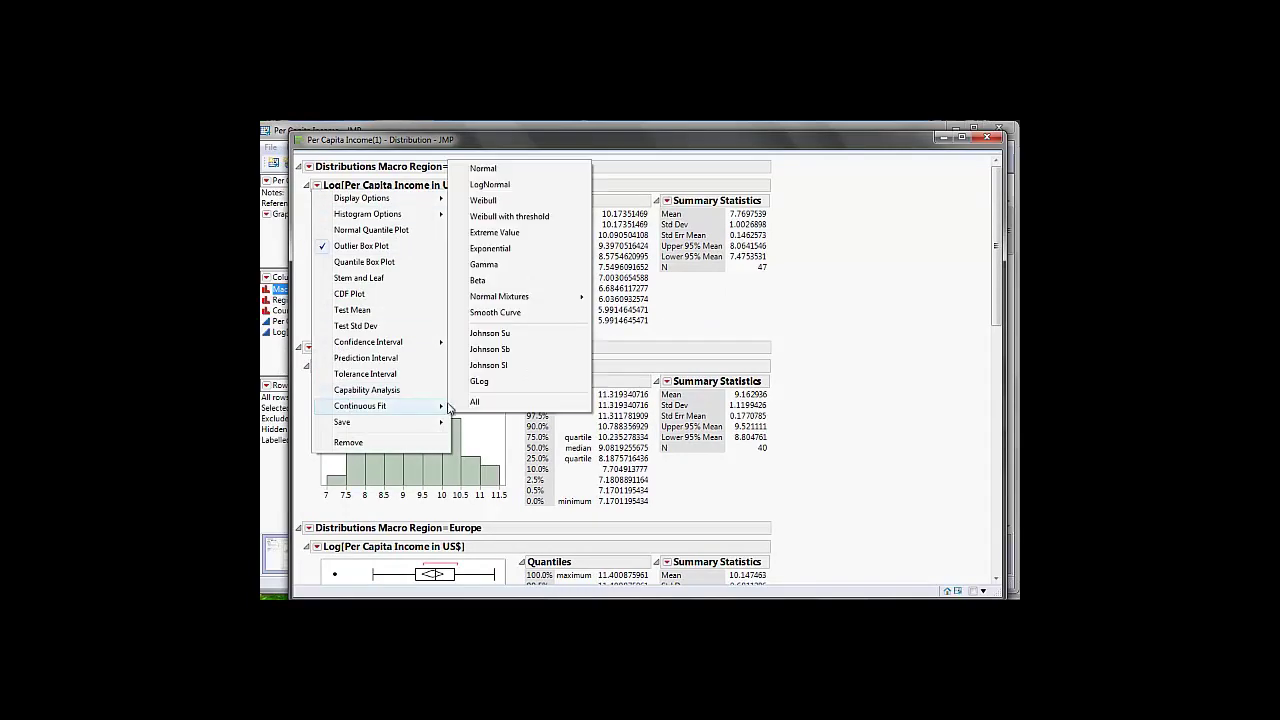
click(500, 170)
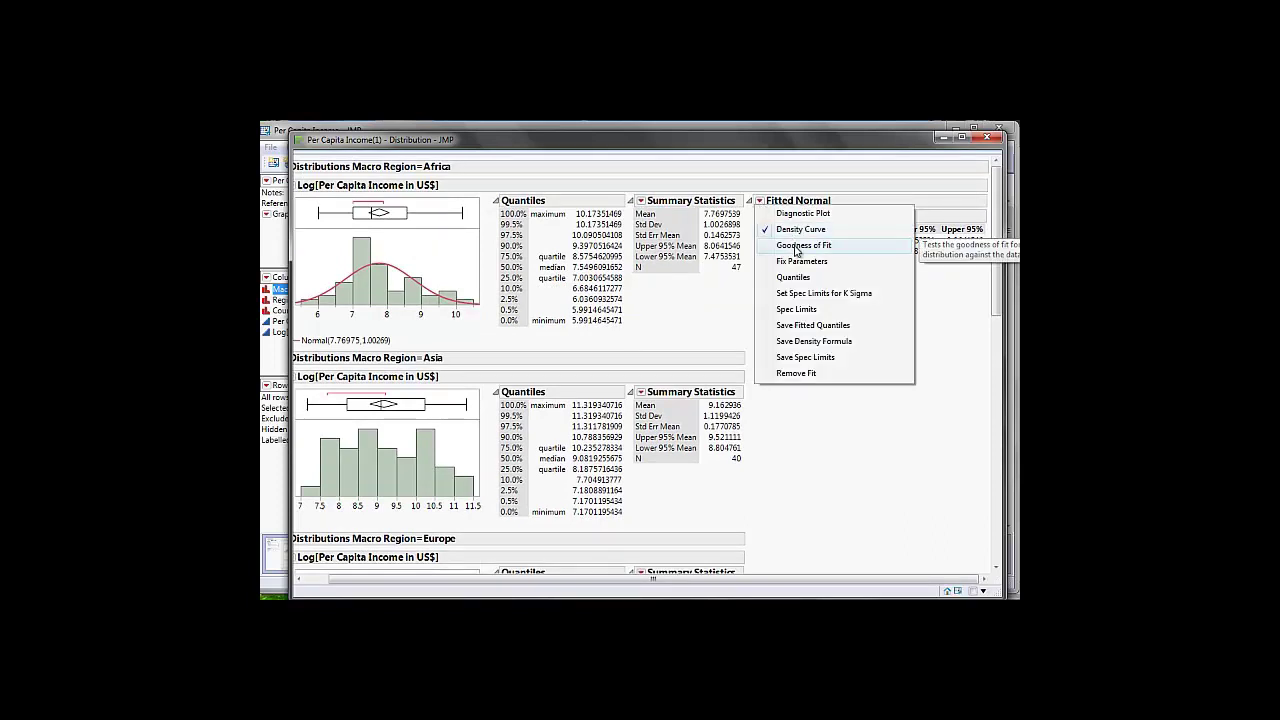
click(797, 247)
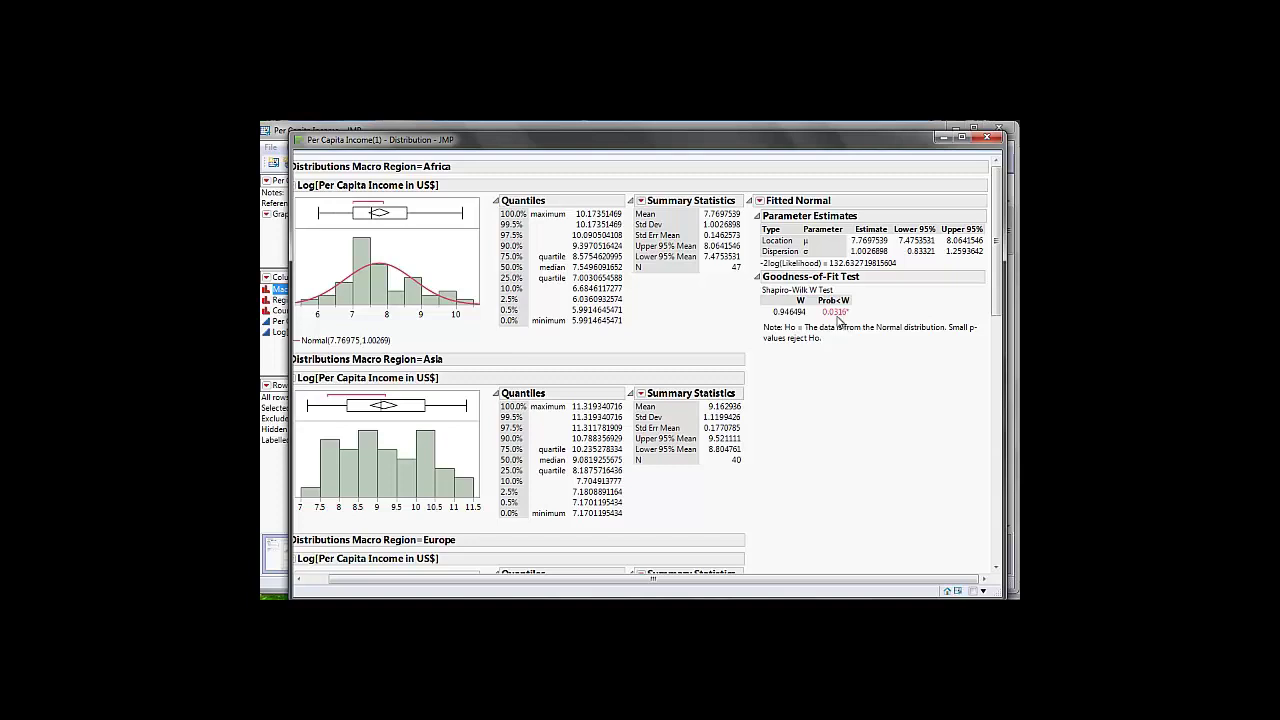
- Add normal fits and Shapiro-Wilk tests to Asia and other regions (Asia W 0.958667)
drag(672, 577, 324, 400)
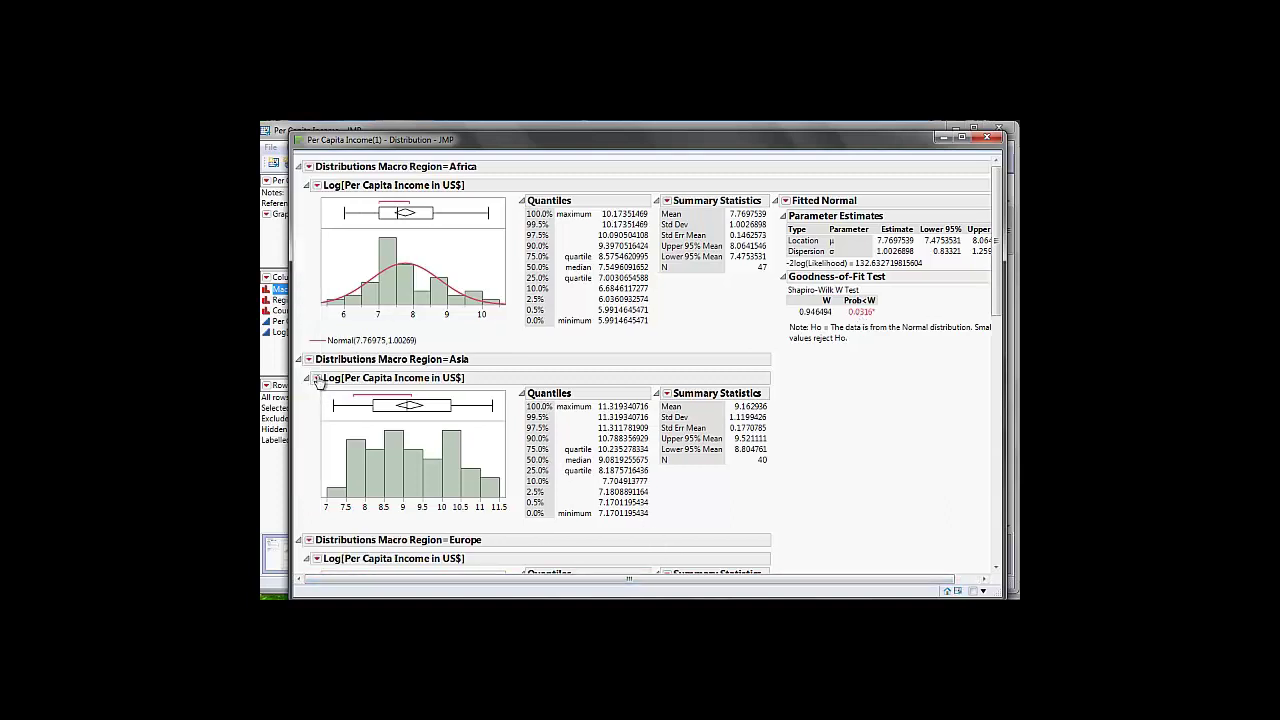
scroll(316, 381, down, 1)
click(316, 340)
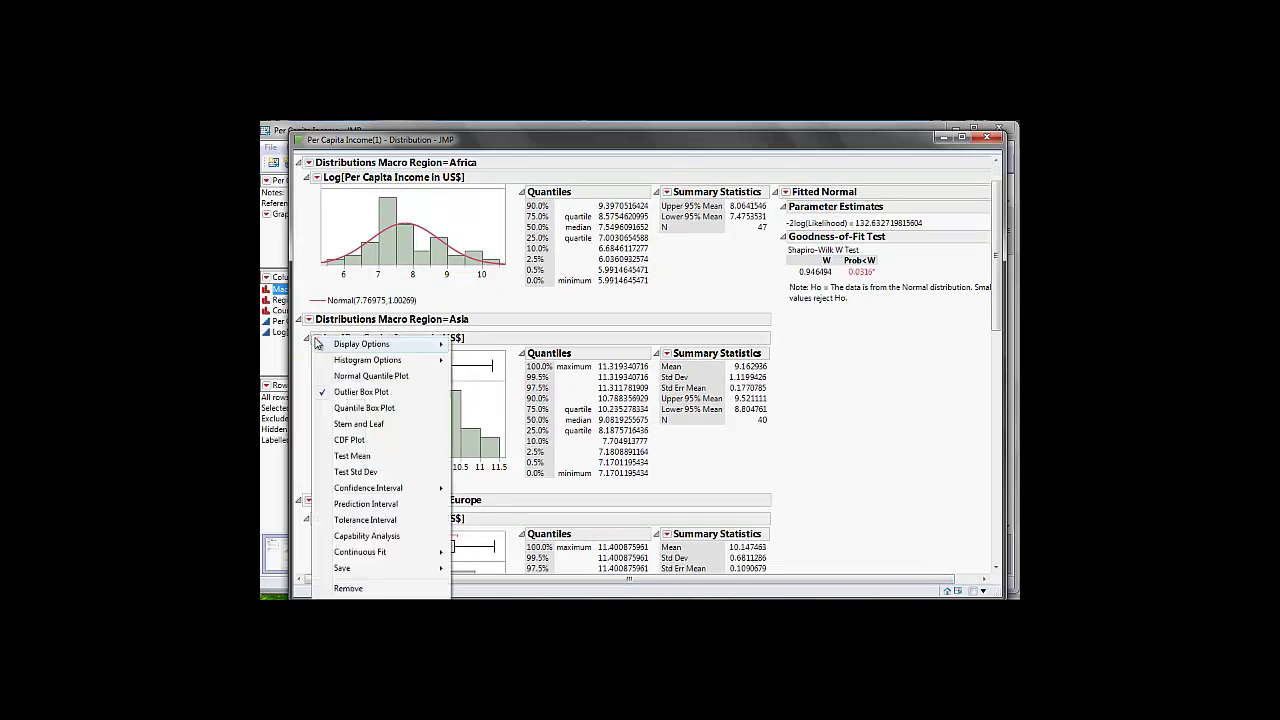
mouse_move(318, 343)
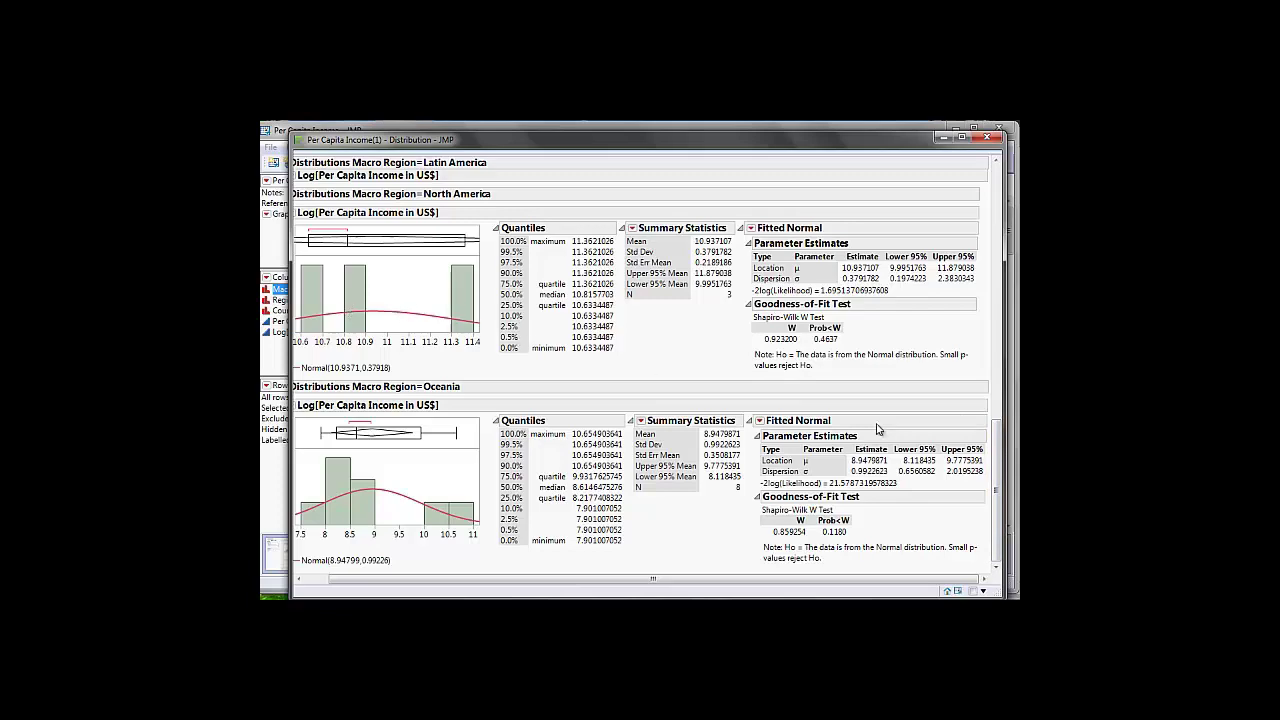
drag(874, 586, 848, 584)
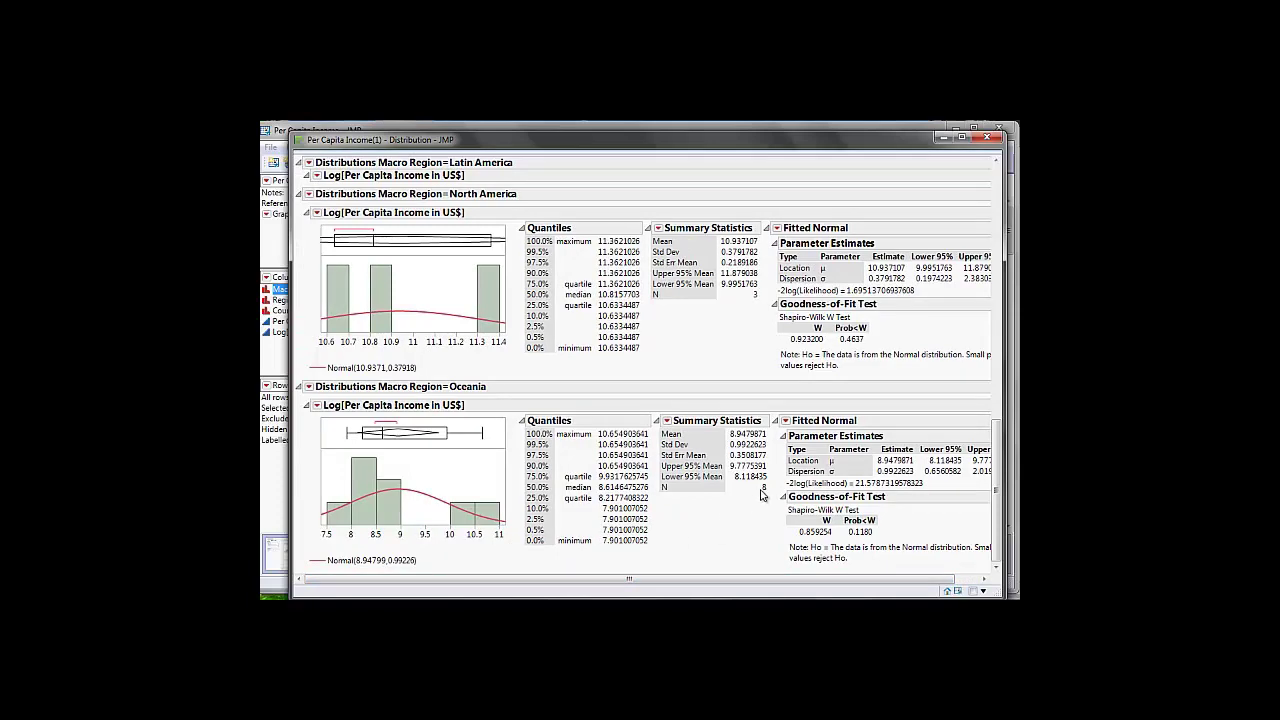
drag(997, 490, 997, 158)
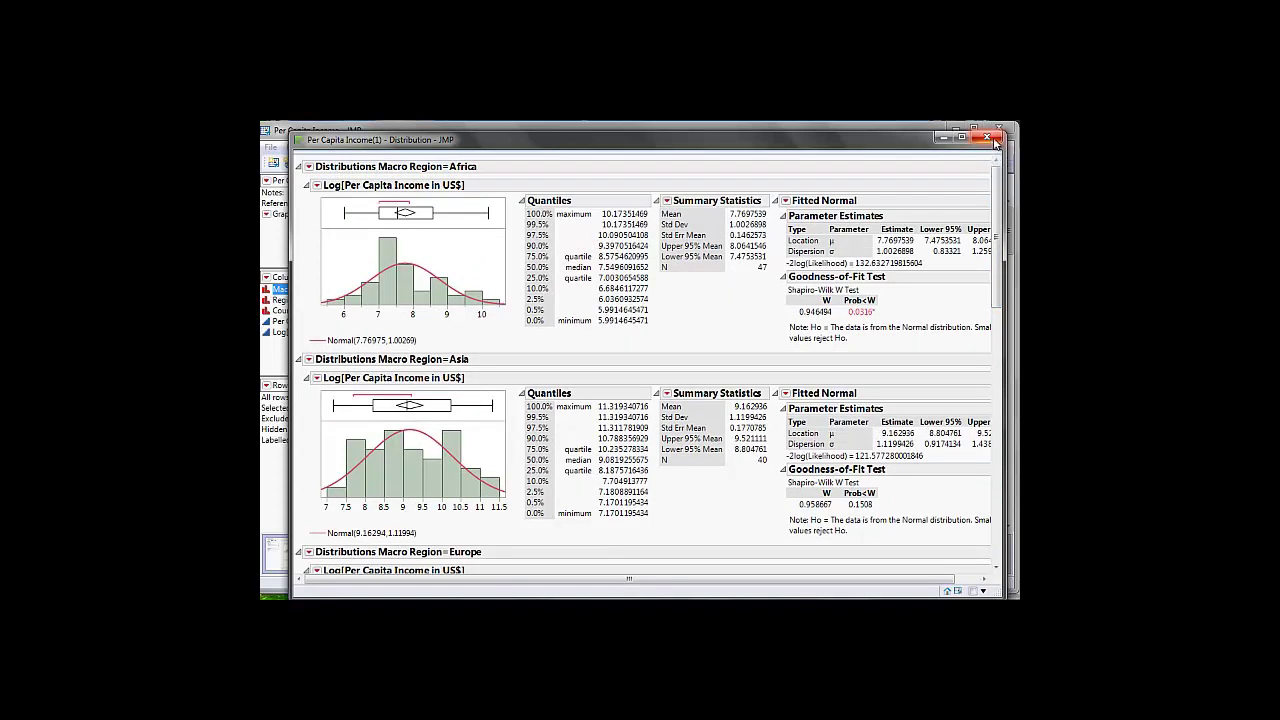
- Close the Distribution report and run Fit Y by X with Log income as Y, Macro Region as X
click(993, 139)
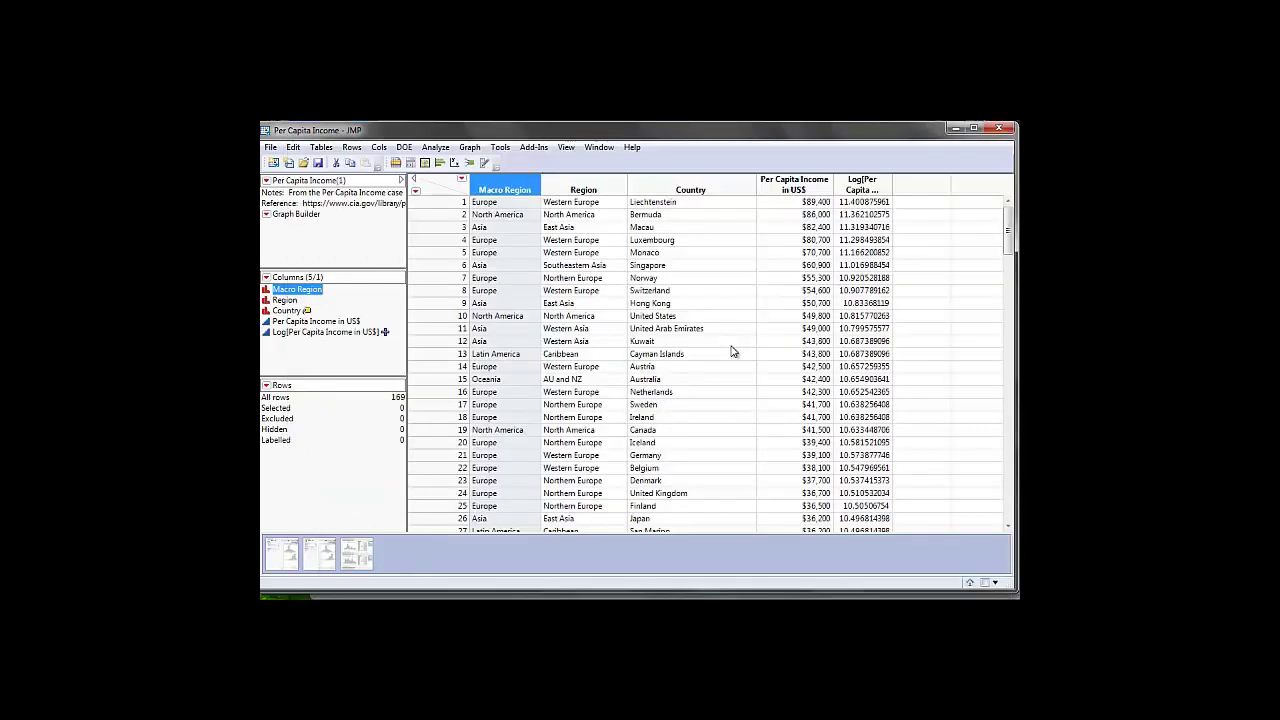
click(454, 162)
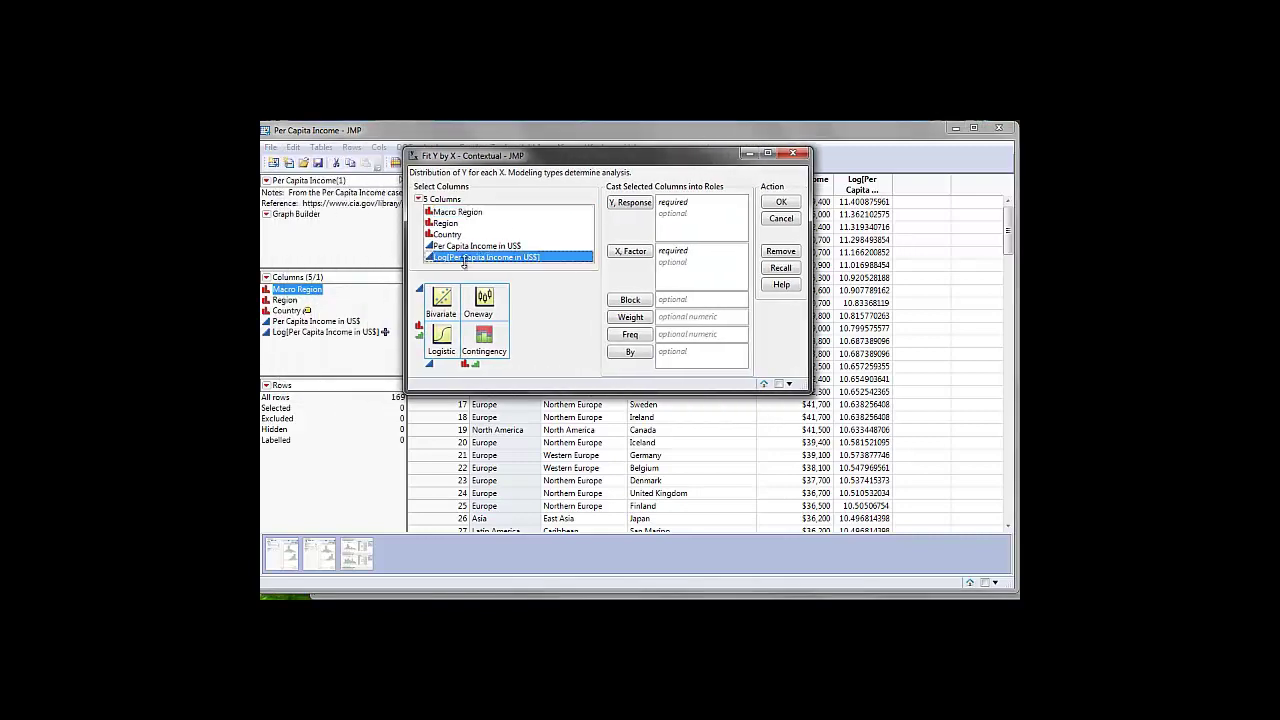
click(470, 258)
drag(447, 266, 677, 213)
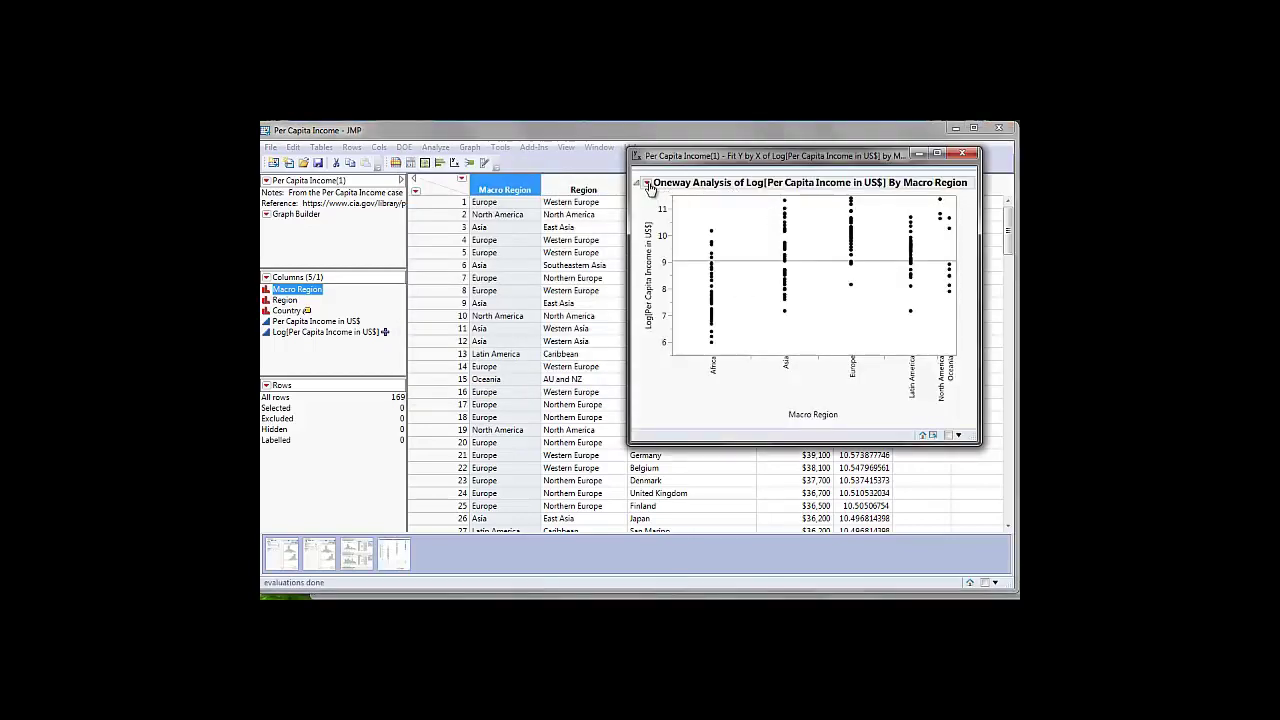
- Add Unequal Variances tests to the oneway report and review each region's standard deviation
click(647, 184)
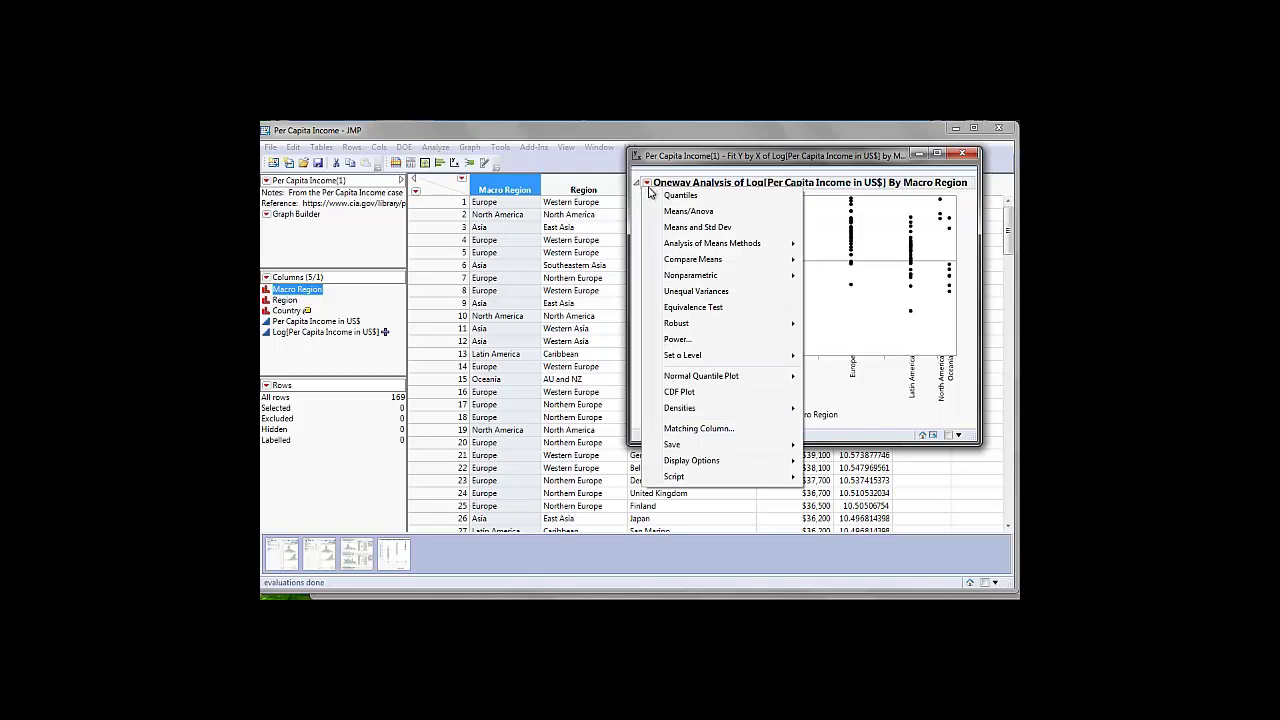
click(677, 297)
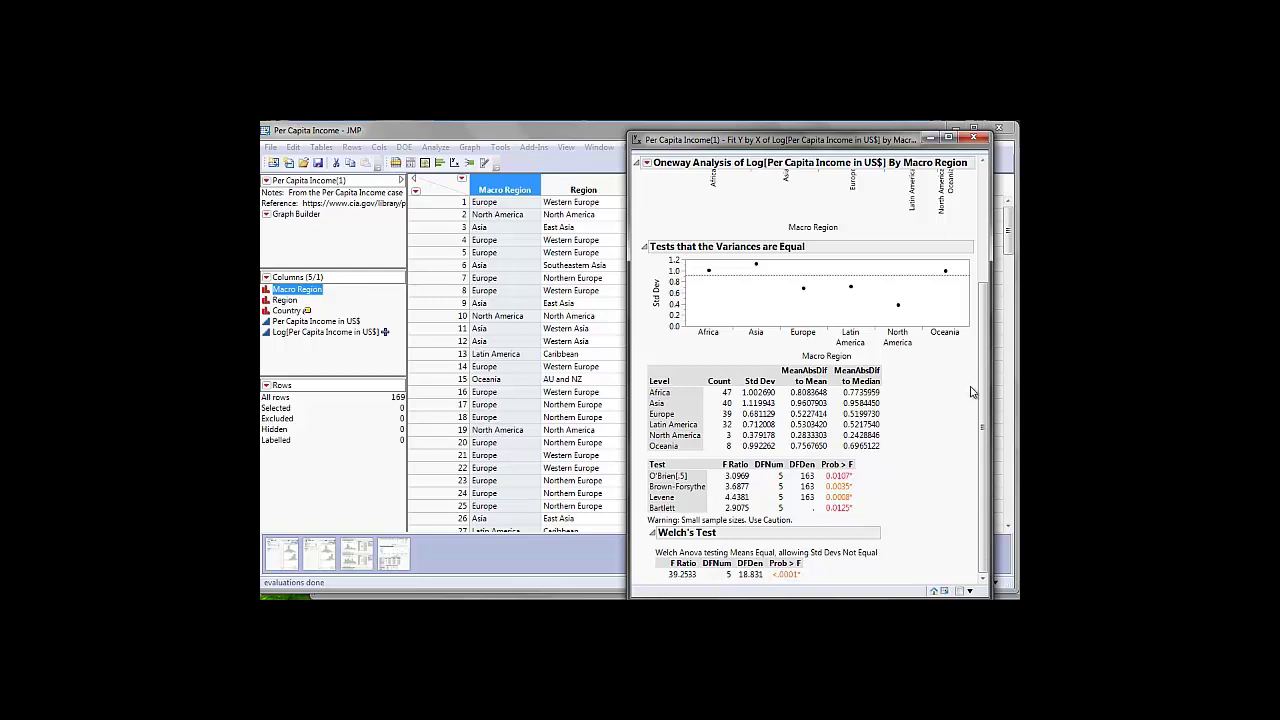
drag(984, 404, 987, 240)
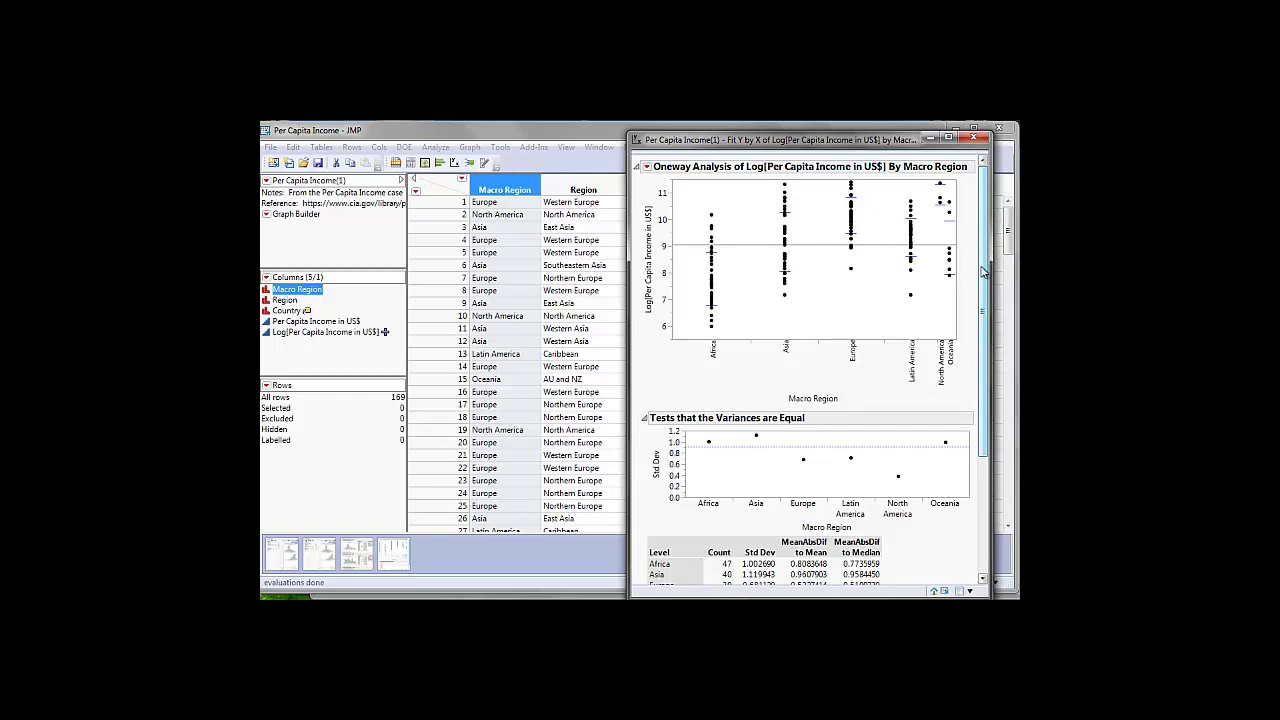
- Add Means/Anova to the oneway report (F Ratio 33.1836) and widen the window
click(647, 167)
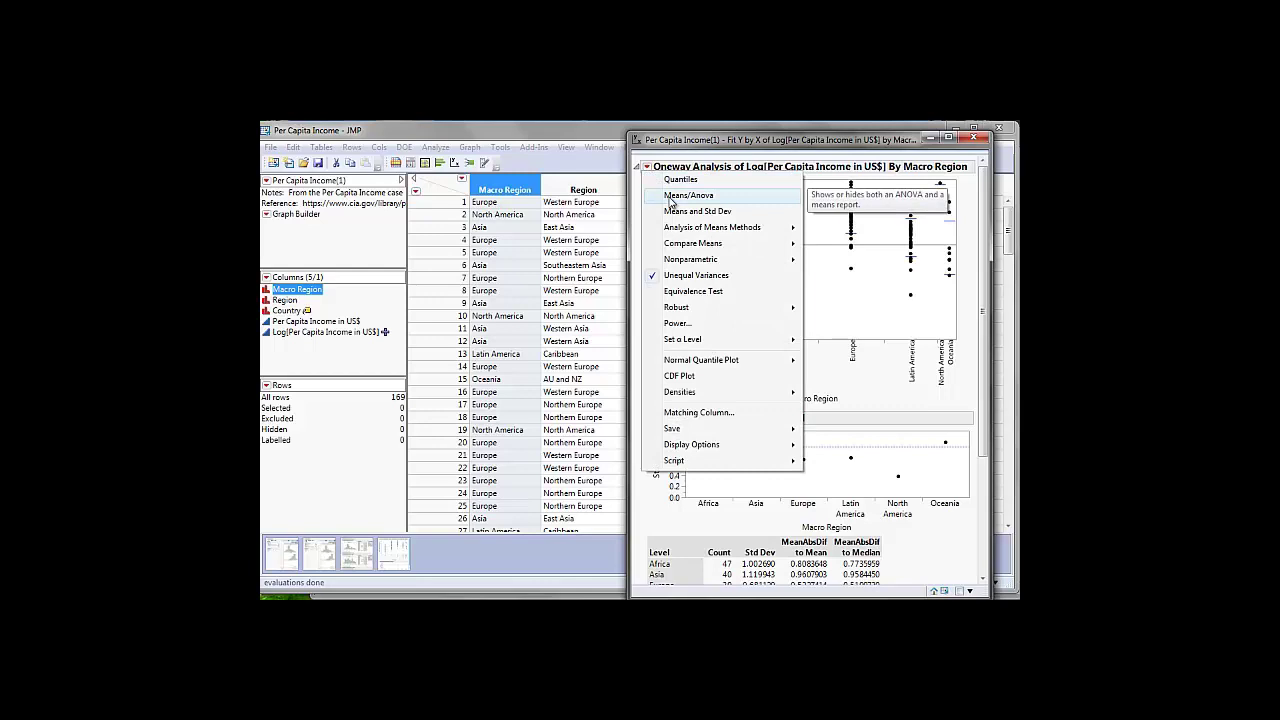
click(670, 201)
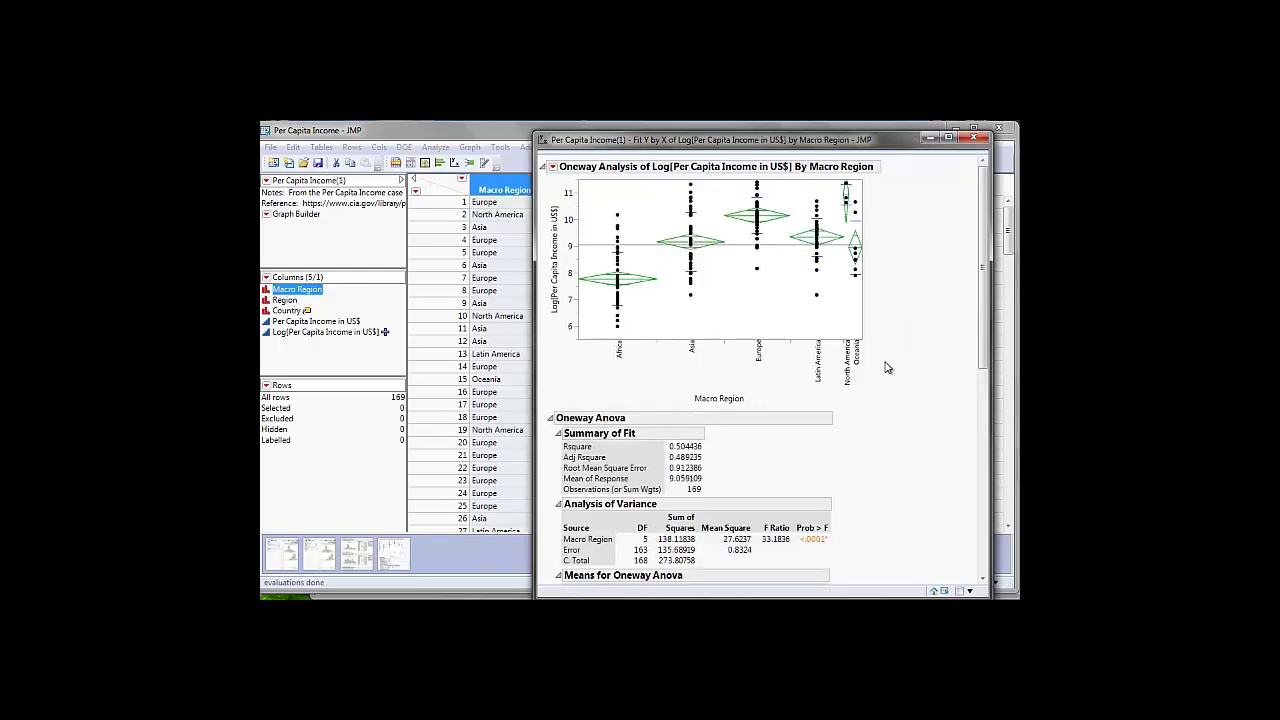
scroll(887, 372, down, 4)
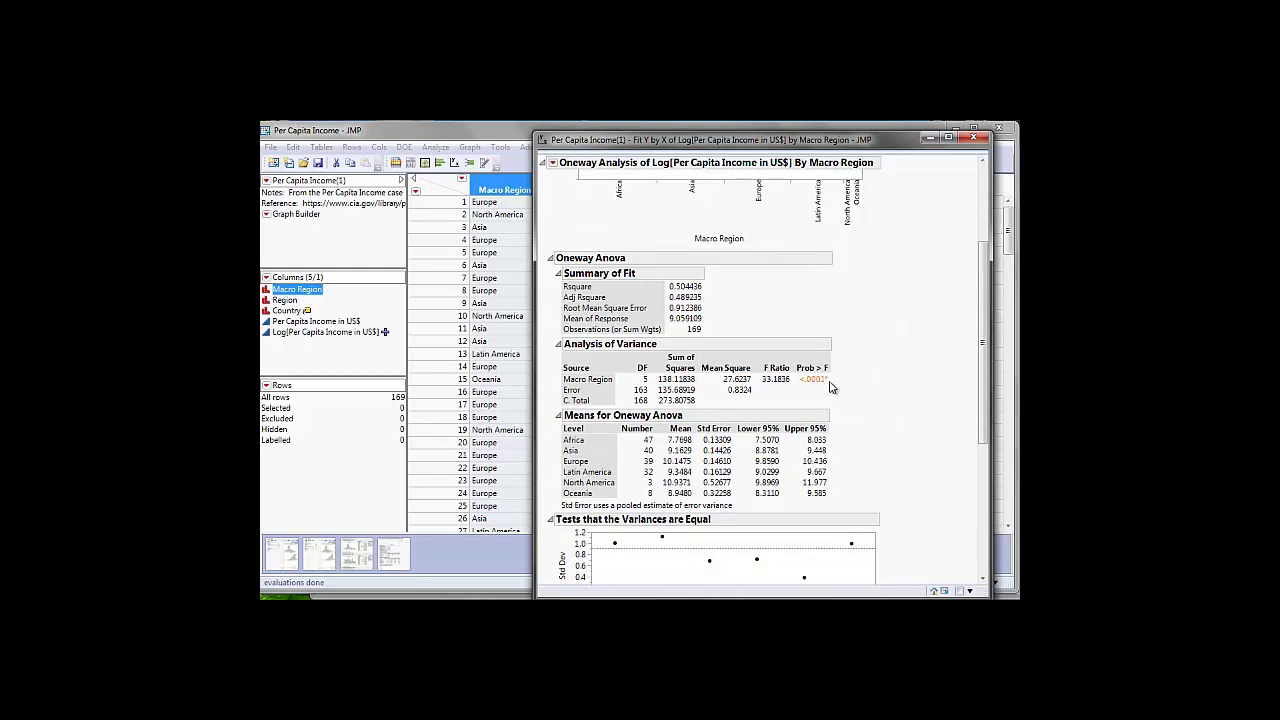
drag(535, 415, 493, 415)
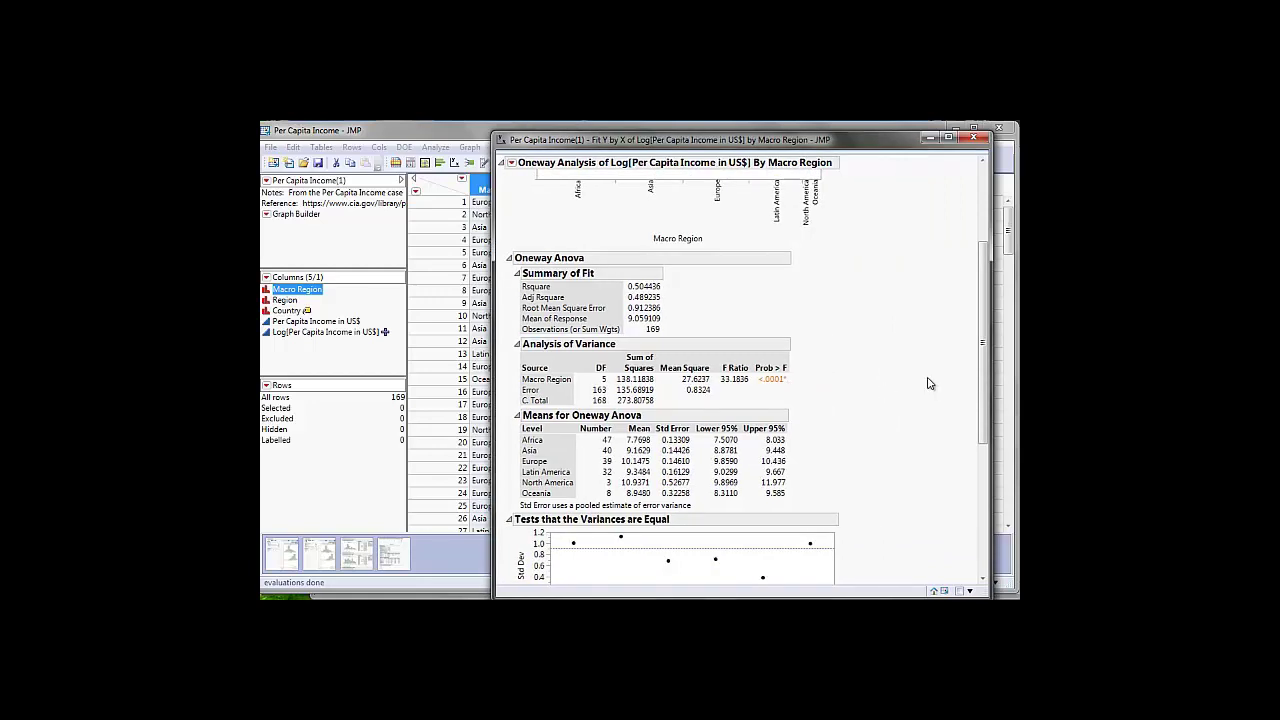